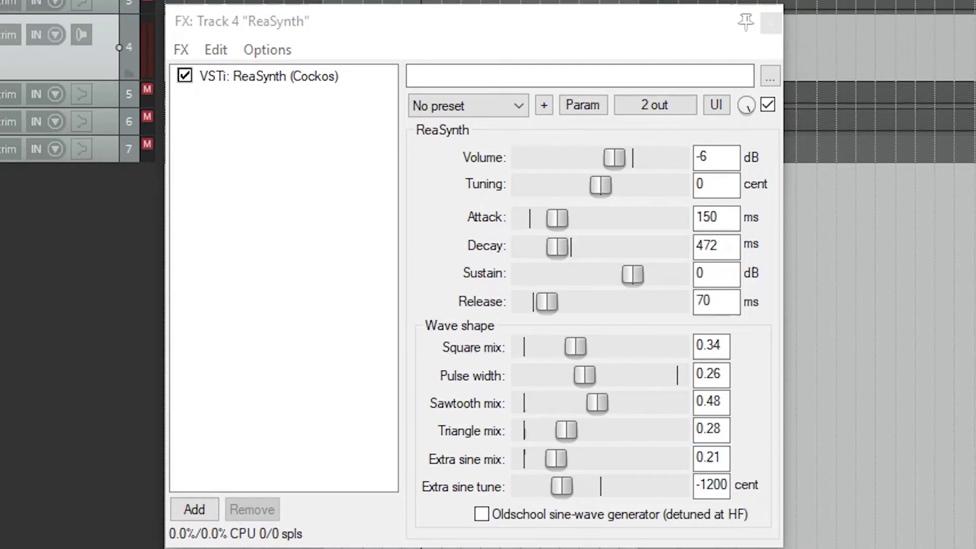
Step: Preview the finished chain: second ReaSynth at -15 cents, Slow Oscillating chorus, and reverb presets
key("ctrl+v")
type("-15")
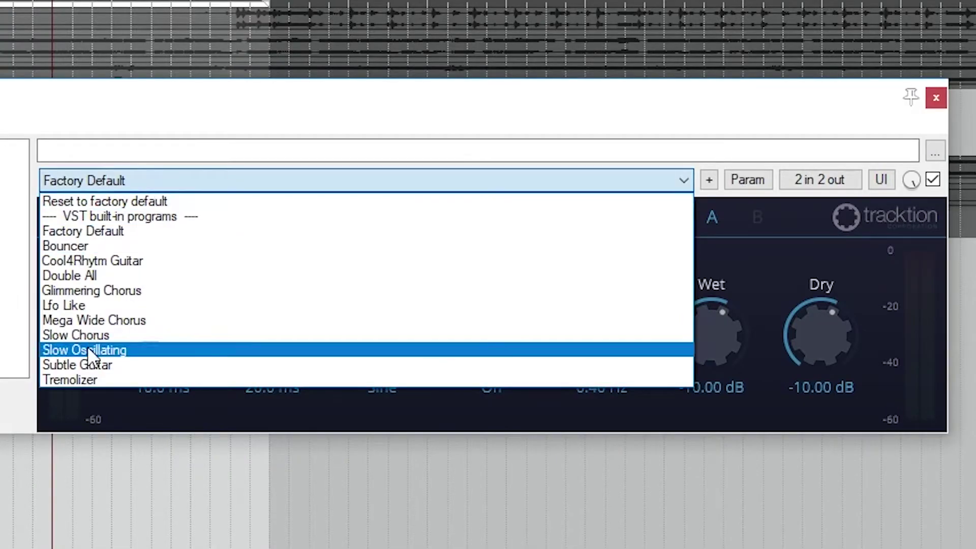
left_click(274, 347)
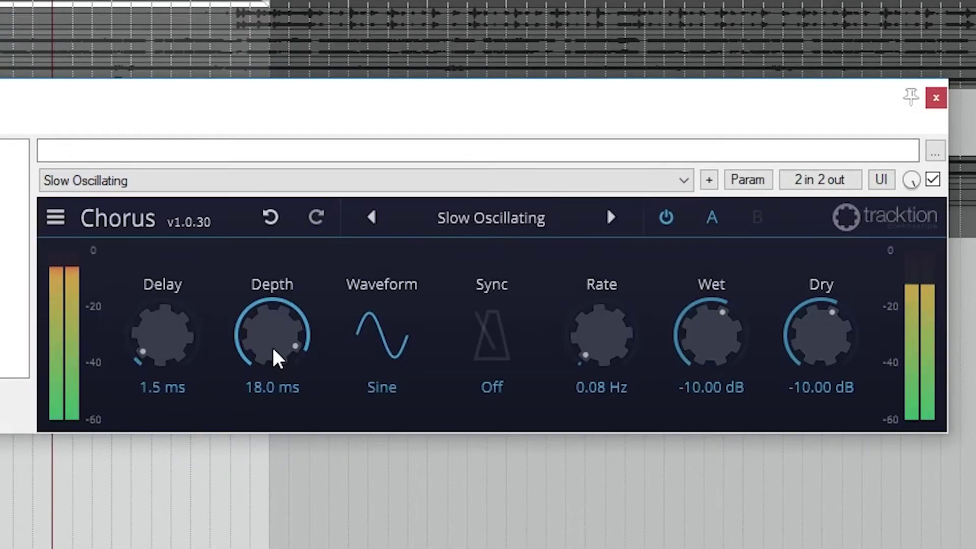
left_click(254, 132)
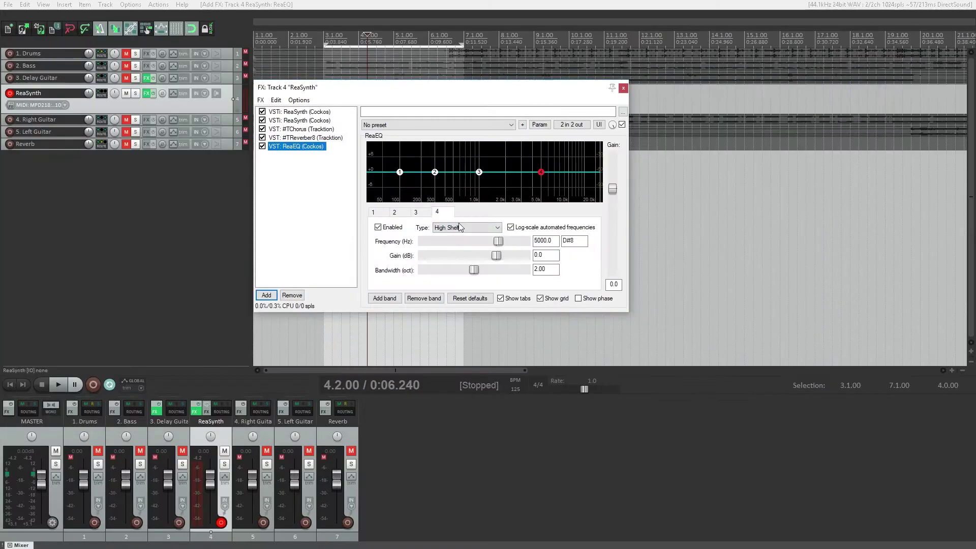
Step: Make ReaEQ band 4 a notch and move it to about 5802 Hz
left_click(308, 286)
left_click(463, 248)
left_click_drag(498, 241, 505, 243)
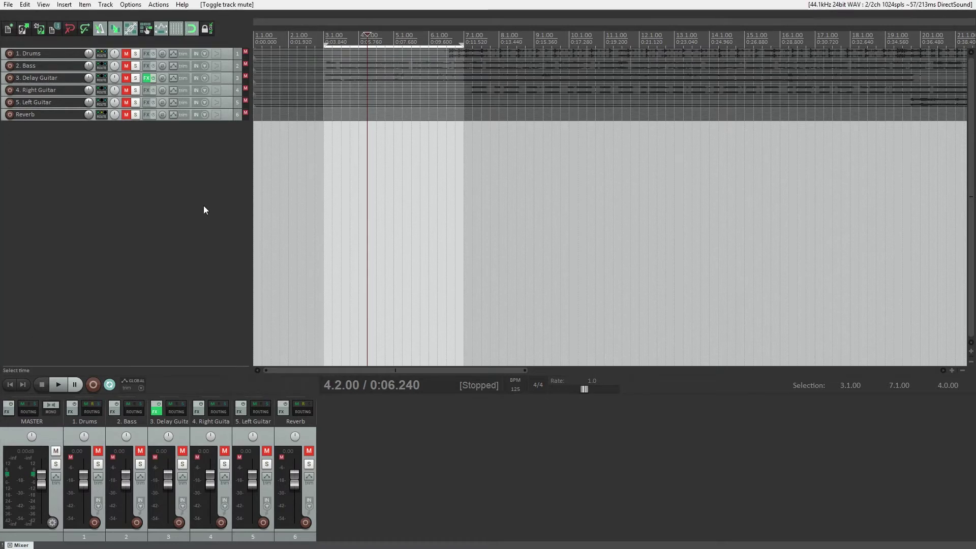
Step: Insert VSTi: ReaSynth (Cockos) as a virtual instrument on a new track after Delay Guitar
left_click(107, 5)
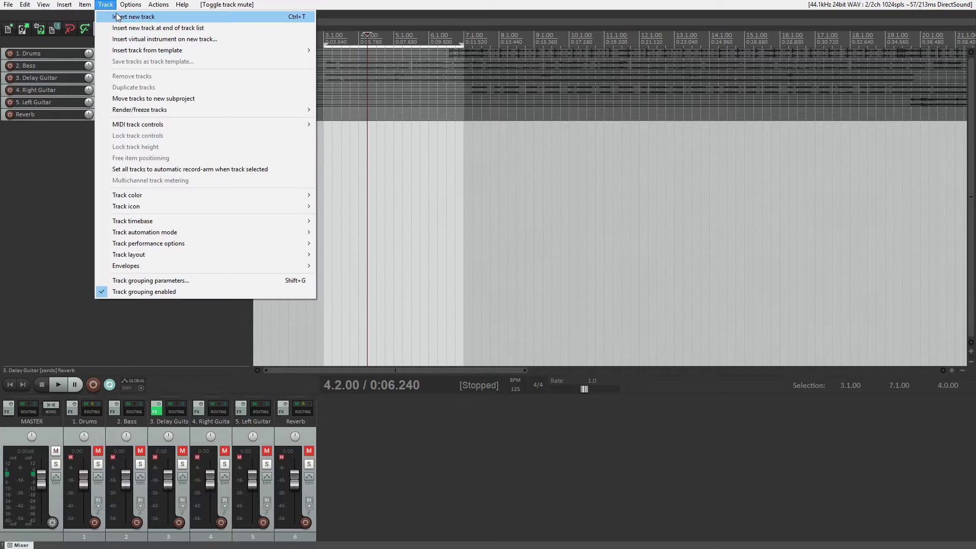
left_click(121, 39)
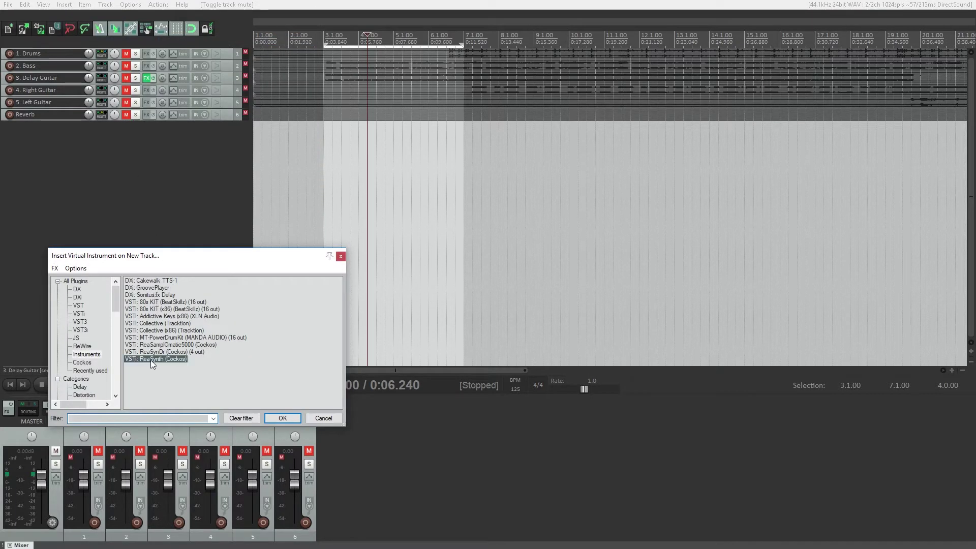
left_click(281, 419)
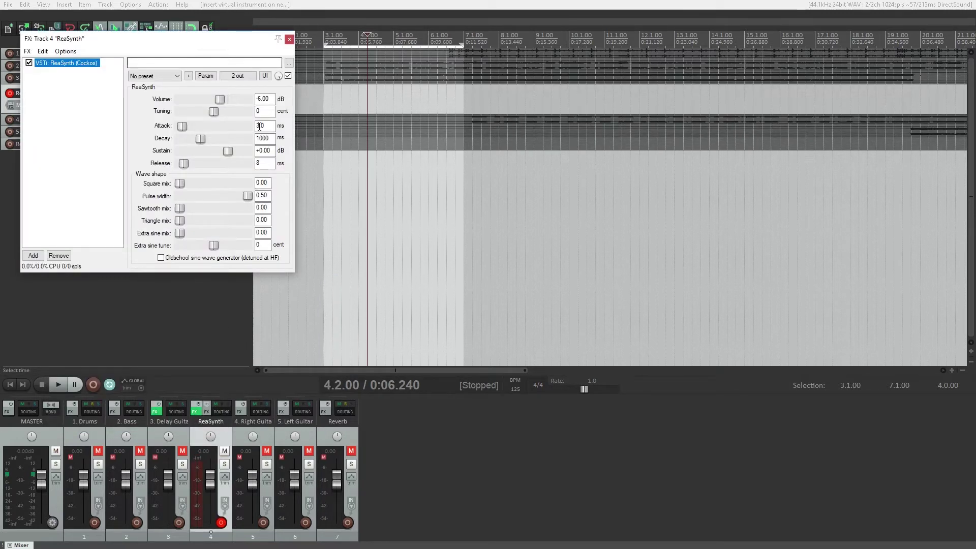
Step: Move the ReaSynth window aside and set the track input to MIDI MPD218, channel 10
left_click_drag(218, 46, 453, 93)
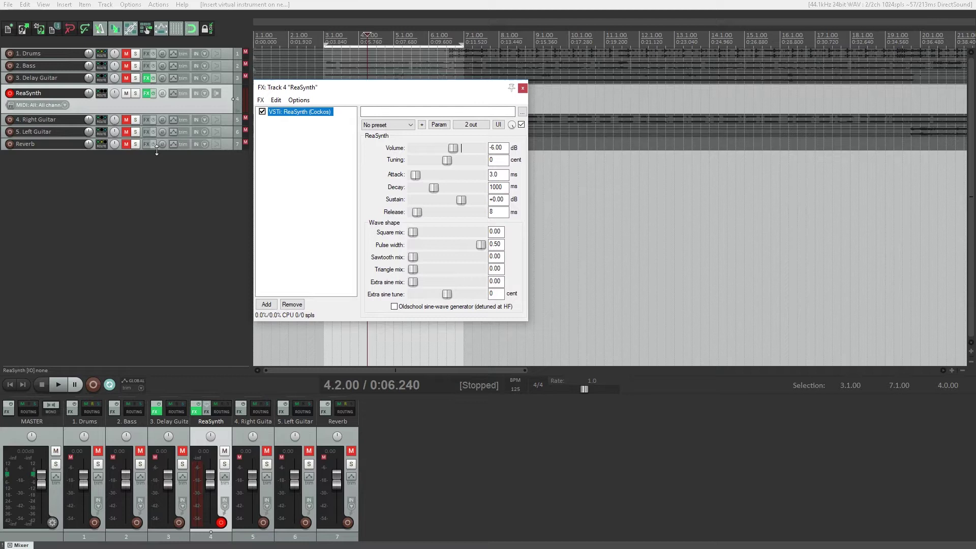
left_click(63, 108)
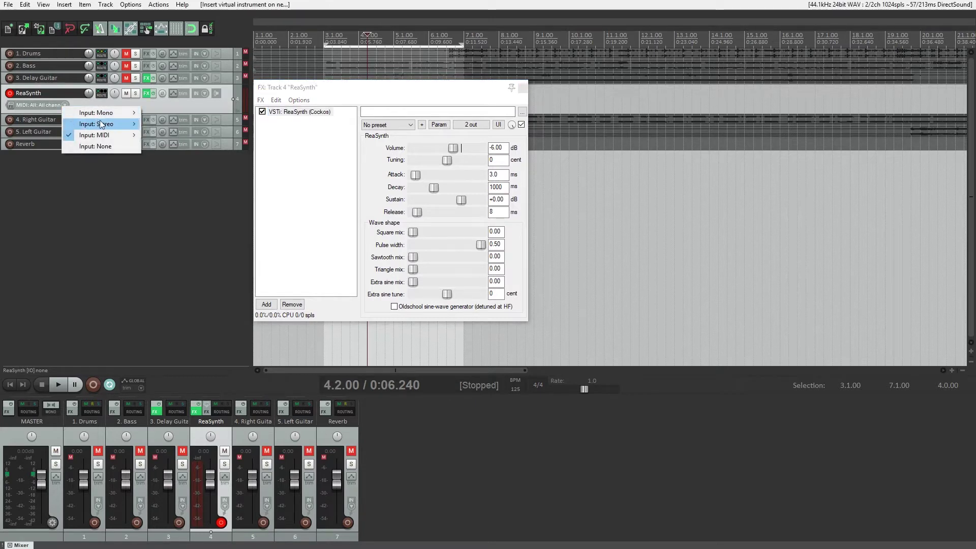
mouse_move(122, 135)
mouse_move(193, 146)
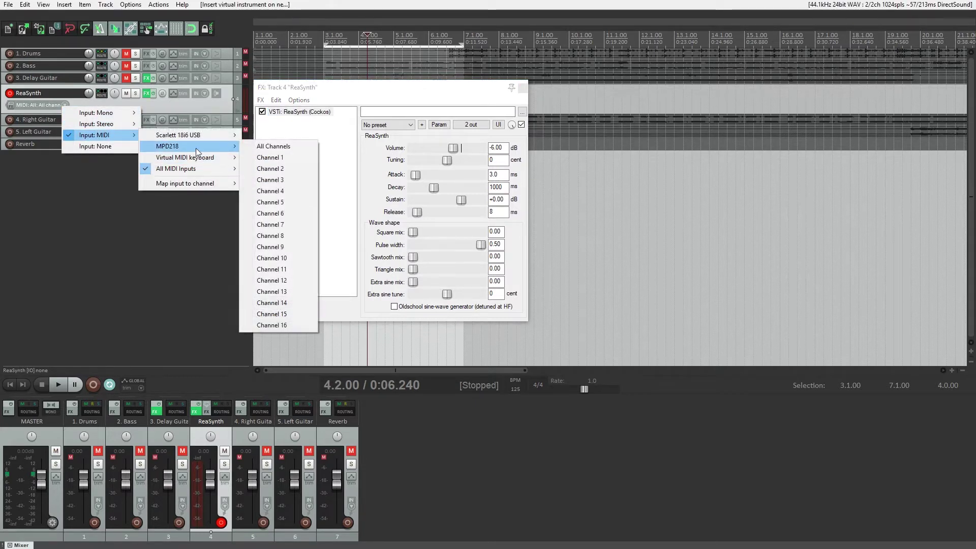
left_click(300, 257)
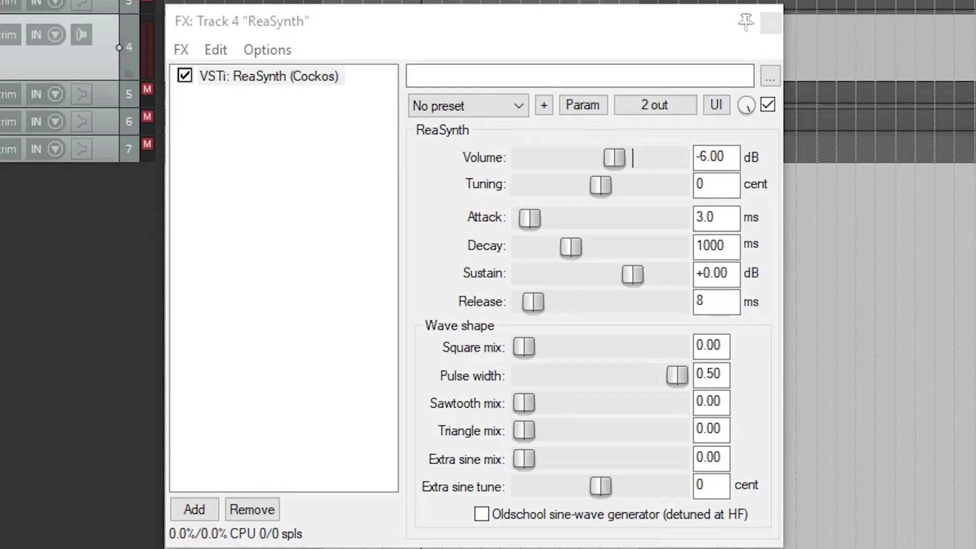
Step: Drag ReaSynth's wave mixes to square 0.42 and triangle 0.18, leaving sawtooth at 0.00
left_click(247, 411)
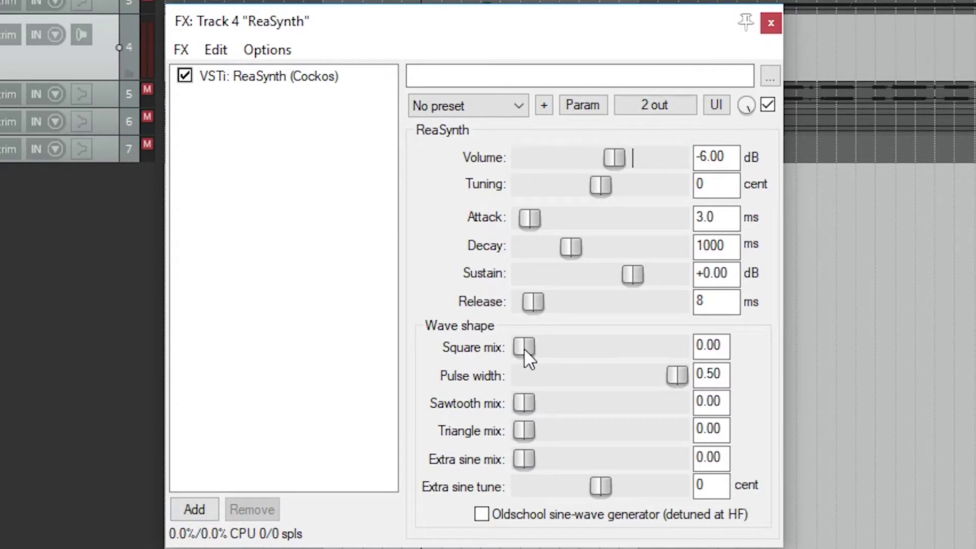
left_click_drag(523, 346, 508, 365)
left_click_drag(523, 346, 700, 380)
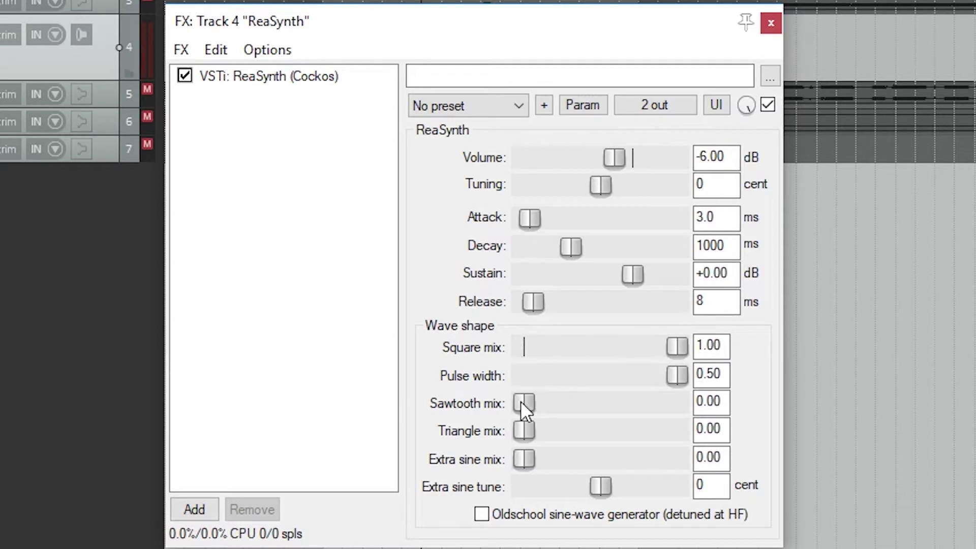
left_click_drag(522, 402, 624, 410)
left_click_drag(676, 347, 587, 358)
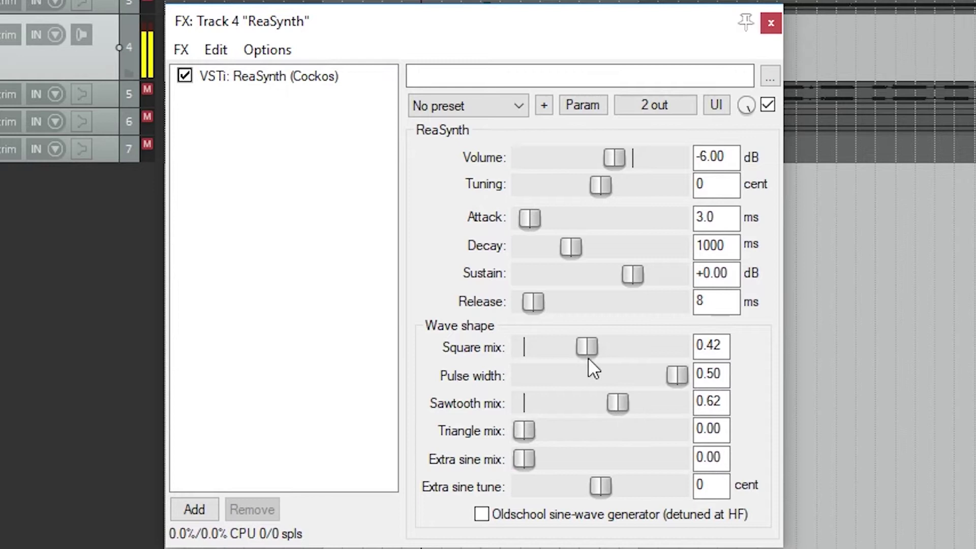
left_click_drag(628, 404, 553, 451)
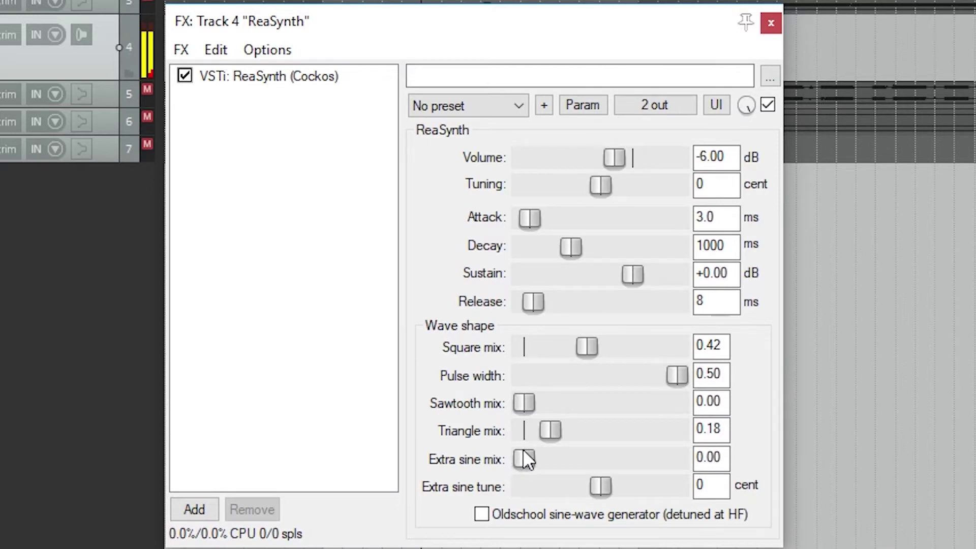
Step: Tune ReaSynth's extra sine to -1200 cent and mix it in at about 0.21
left_click_drag(522, 458, 575, 459)
key("Tab")
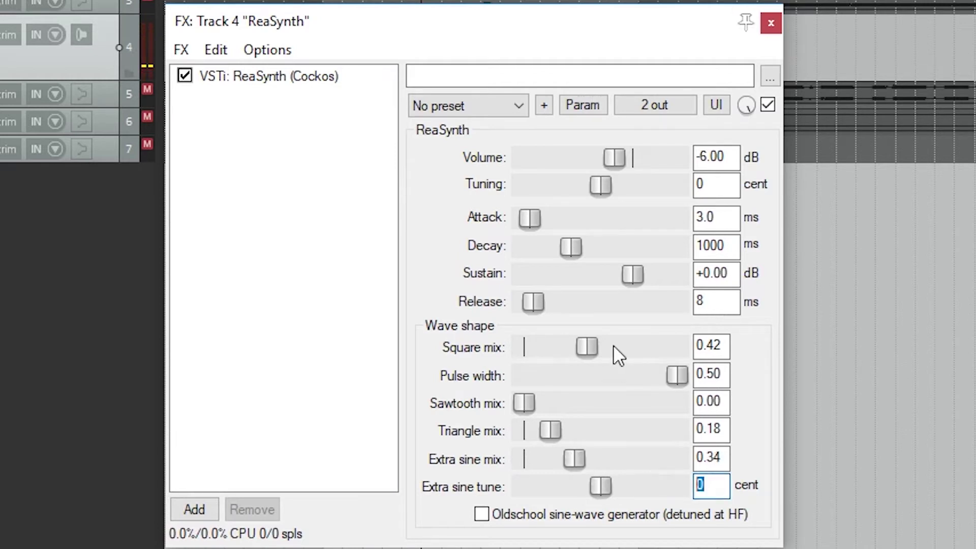
type("-1200")
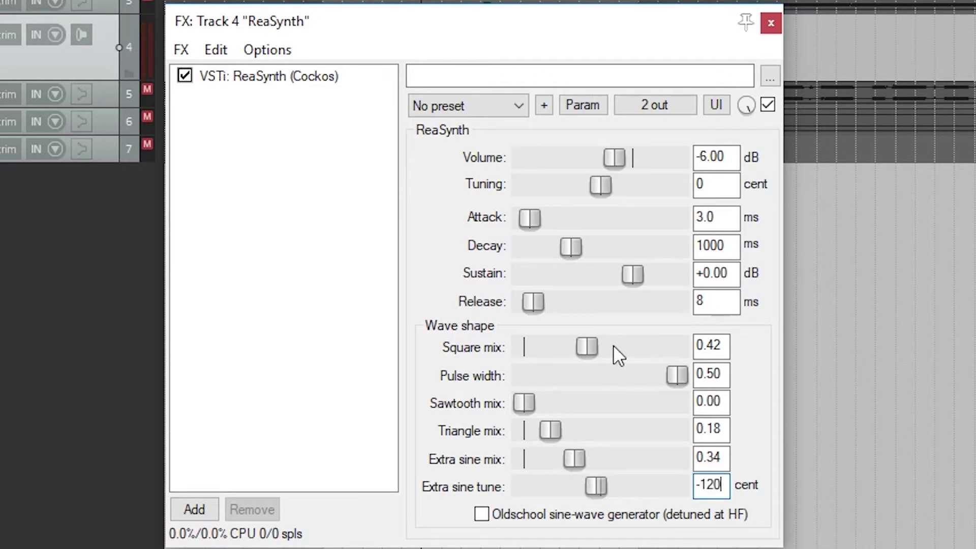
key("Return")
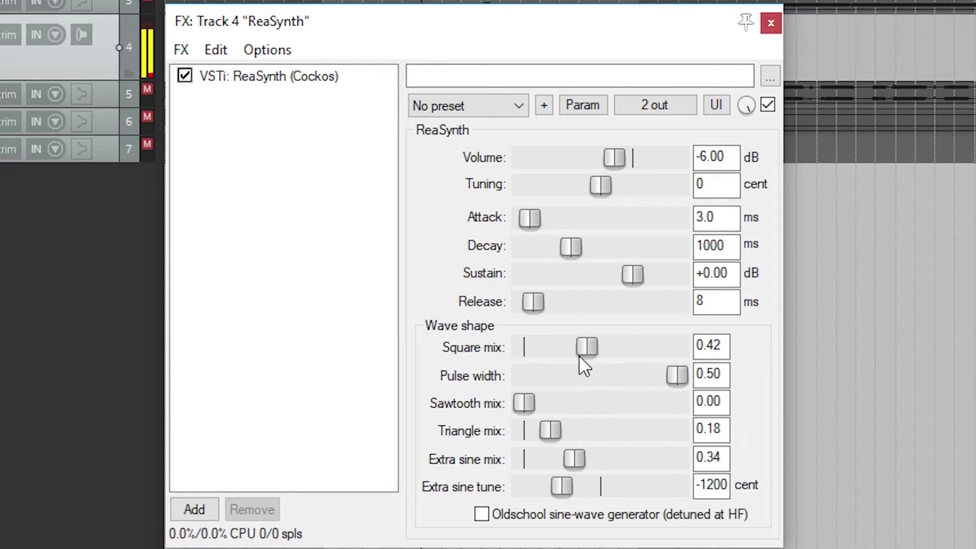
mouse_move(573, 466)
left_mouse_down()
mouse_move(681, 465)
mouse_move(520, 468)
mouse_move(560, 462)
left_mouse_up()
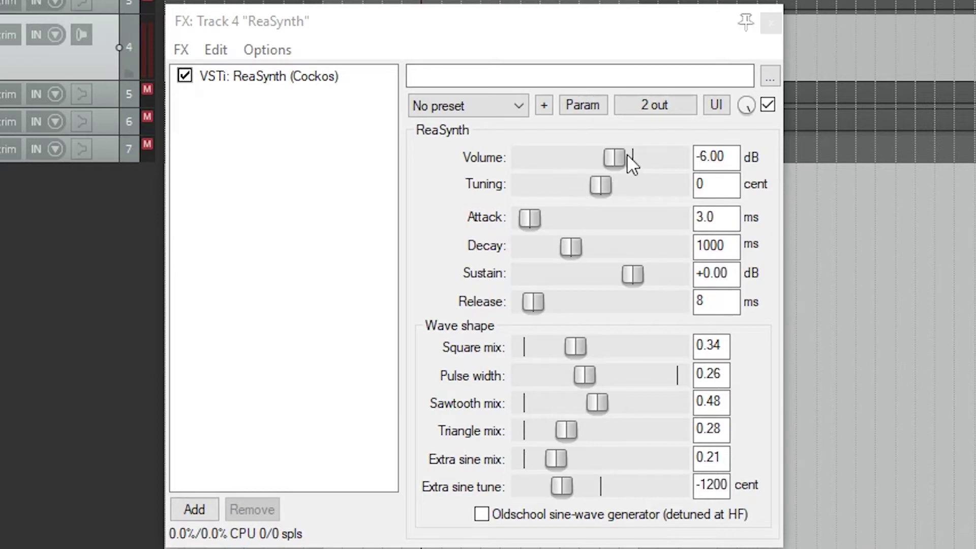
Step: Try several ReaSynth volume levels, then reset volume and tuning to their defaults
left_click(628, 153)
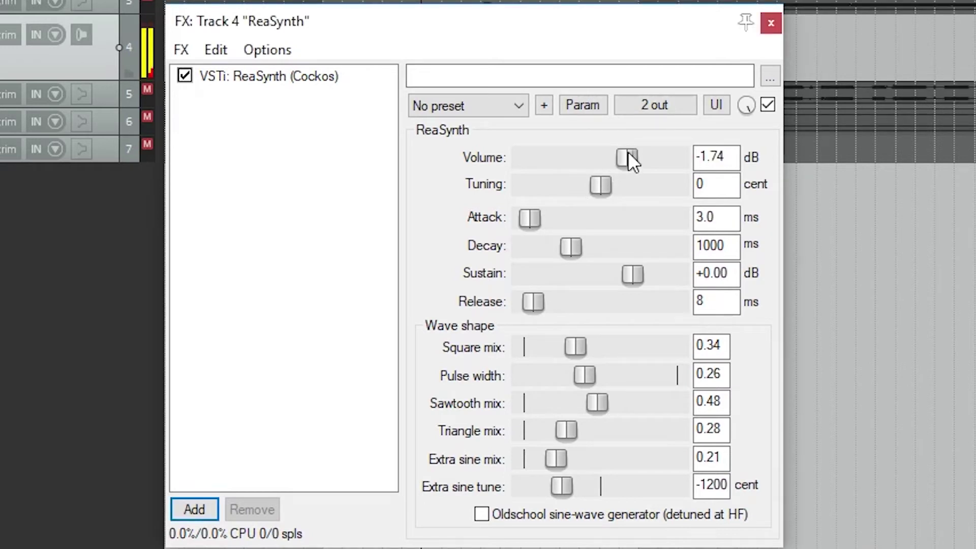
left_click_drag(628, 153, 614, 194)
double_click(606, 163)
double_click(614, 194)
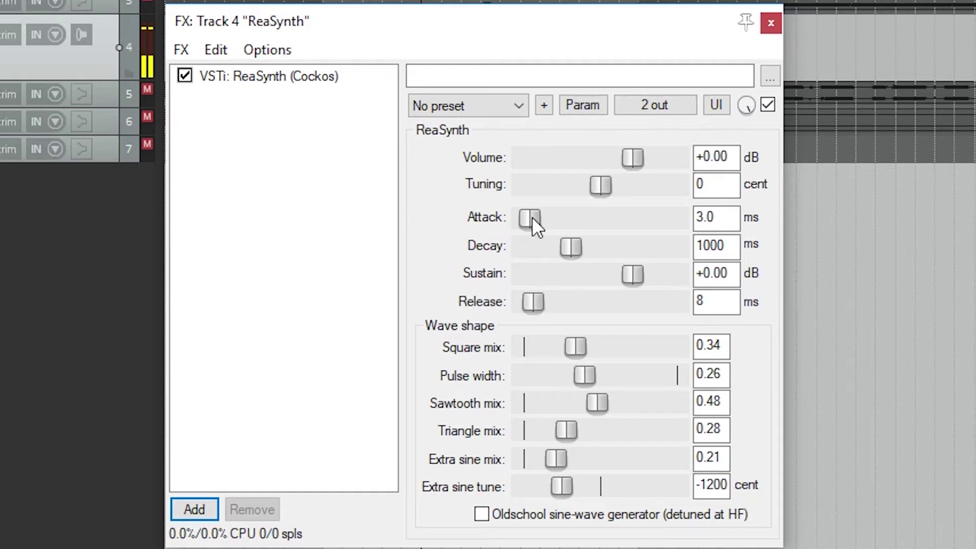
Step: Try attack up to 1600 ms and reset it, then set decay near 2854 ms and sustain near -22 dB
left_click_drag(533, 219, 567, 217)
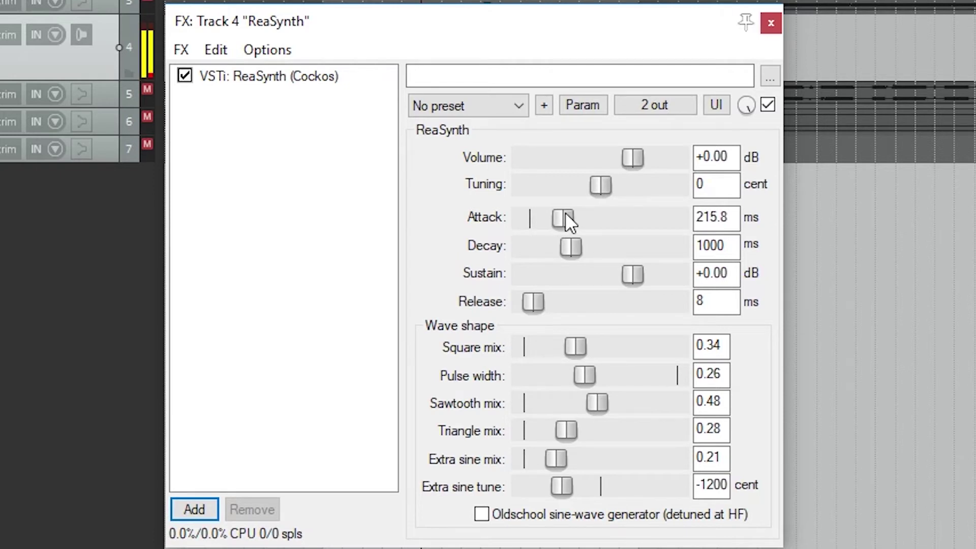
left_click_drag(566, 214, 612, 217)
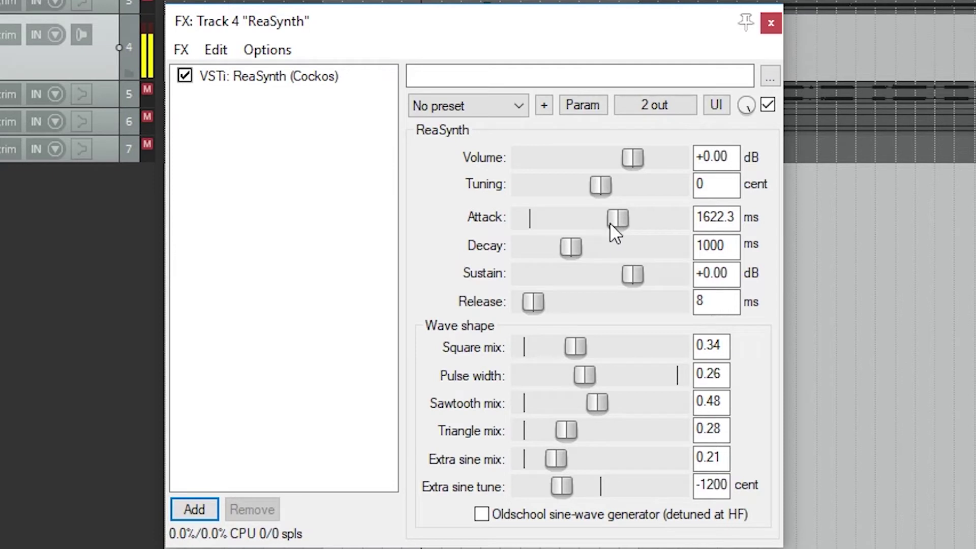
double_click(610, 221)
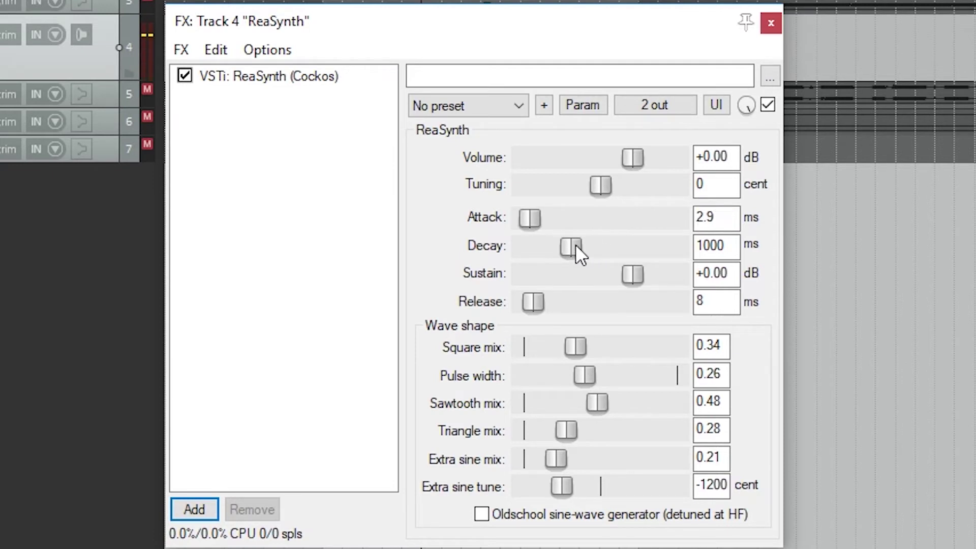
left_click_drag(576, 245, 604, 241)
left_click_drag(632, 275, 581, 246)
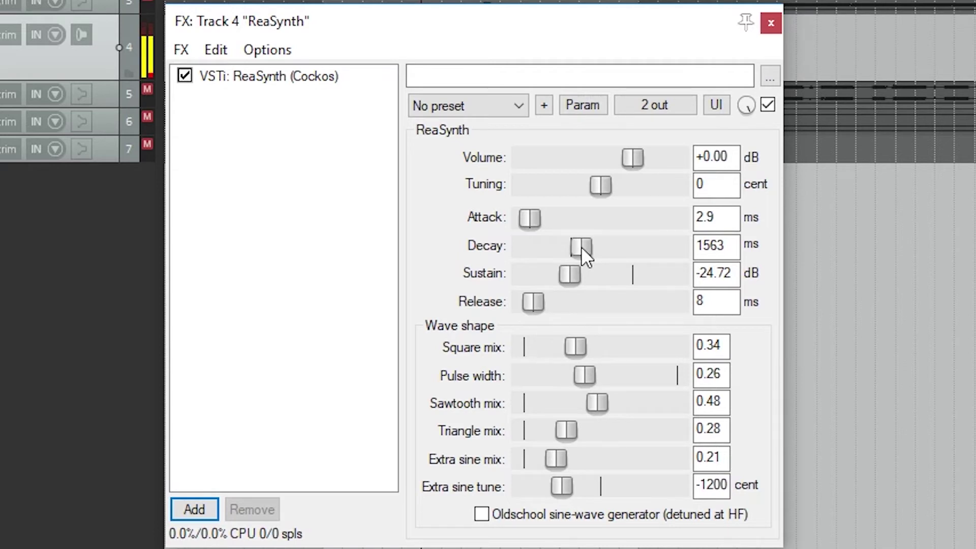
Step: Stretch ReaSynth's release from about 900 ms up to about 2541 ms
left_click_drag(533, 300, 599, 303)
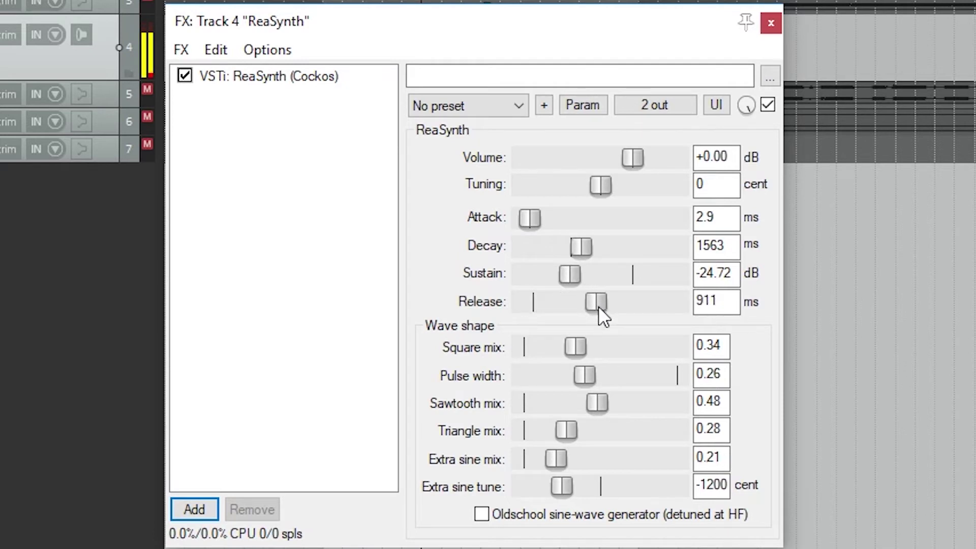
left_click_drag(599, 309, 614, 303)
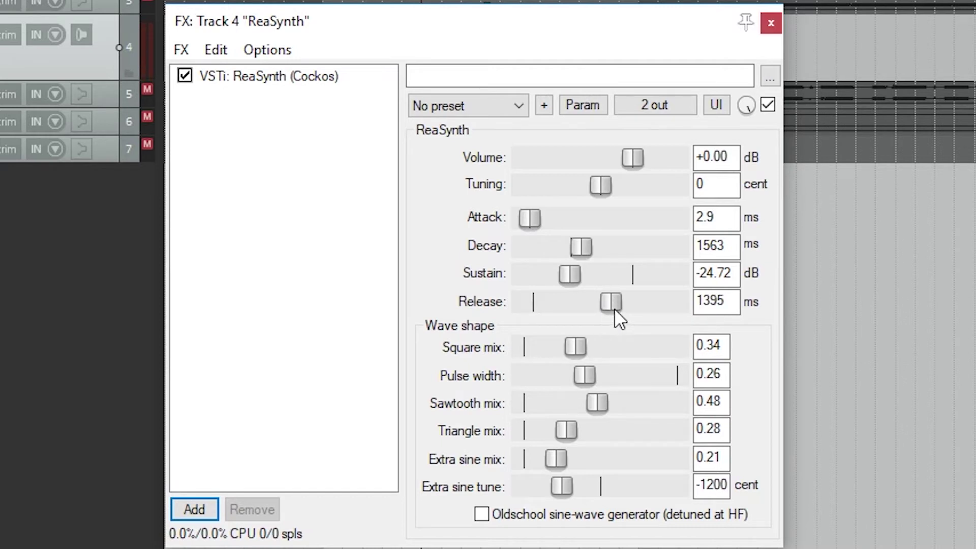
left_click_drag(614, 308, 641, 303)
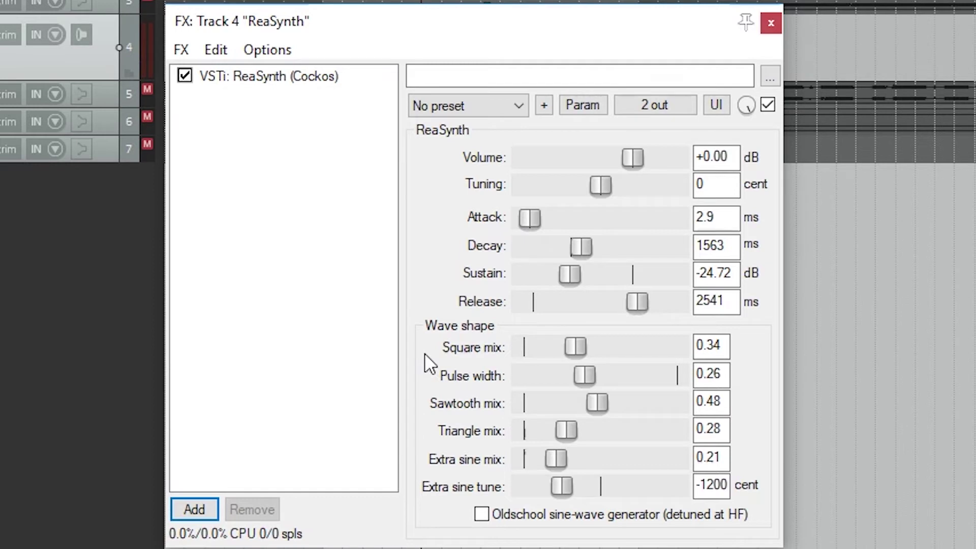
left_click_drag(733, 158, 664, 143)
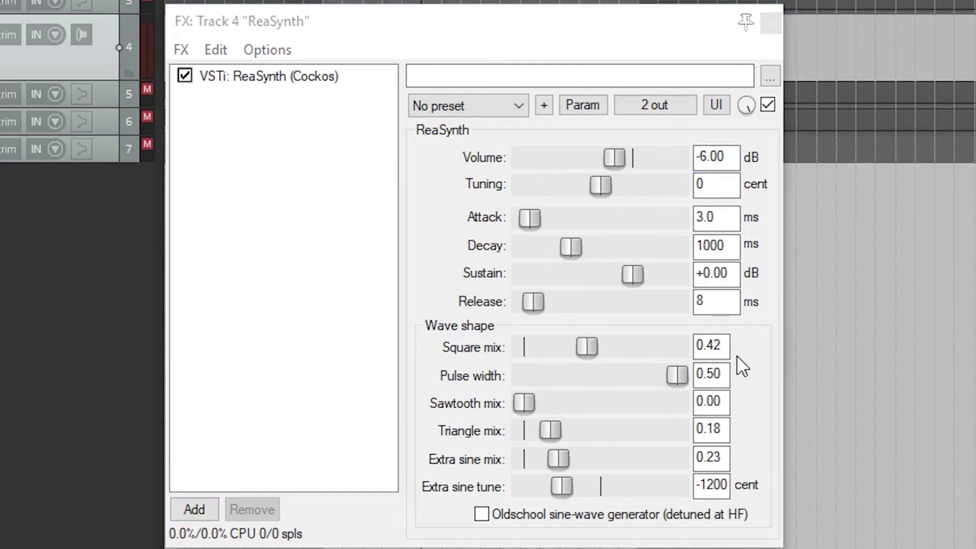
Step: Enter ReaSynth wave values: square 0.34, pulse width 0.26, sawtooth 0.48, triangle 0.28, extra sine 0.21
left_click_drag(737, 355, 664, 347)
type("0.34")
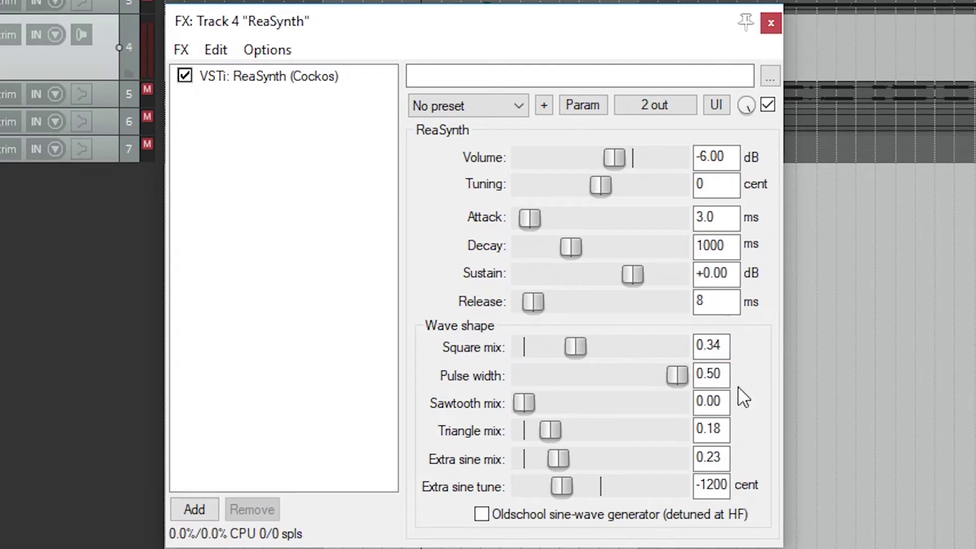
key("Tab")
type("0.26")
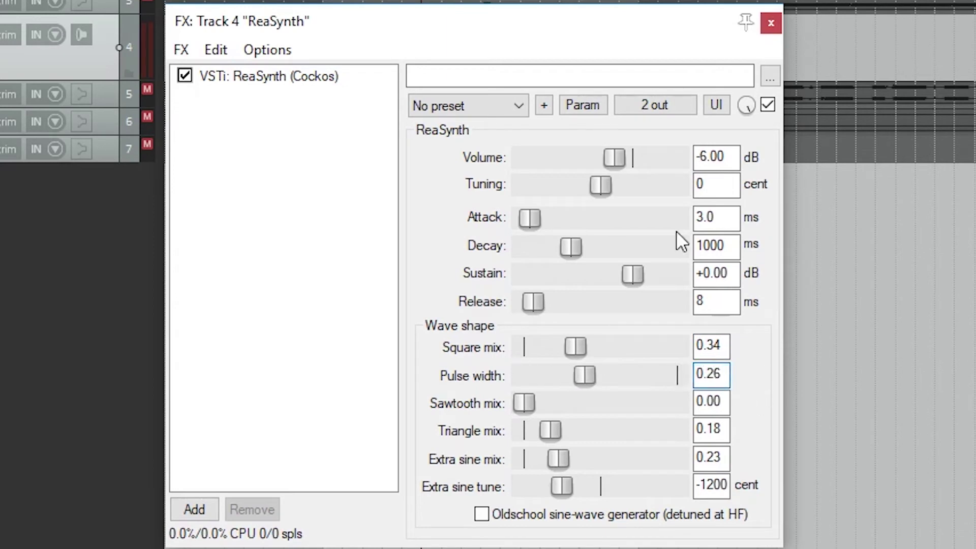
key("Tab")
type("0.48")
key("Tab")
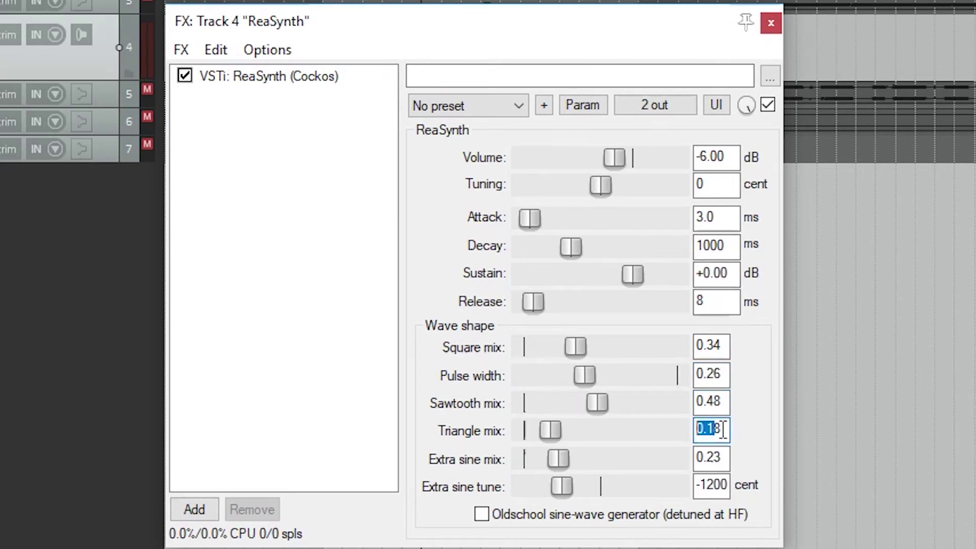
type("0.28")
key("Tab")
type("0.21")
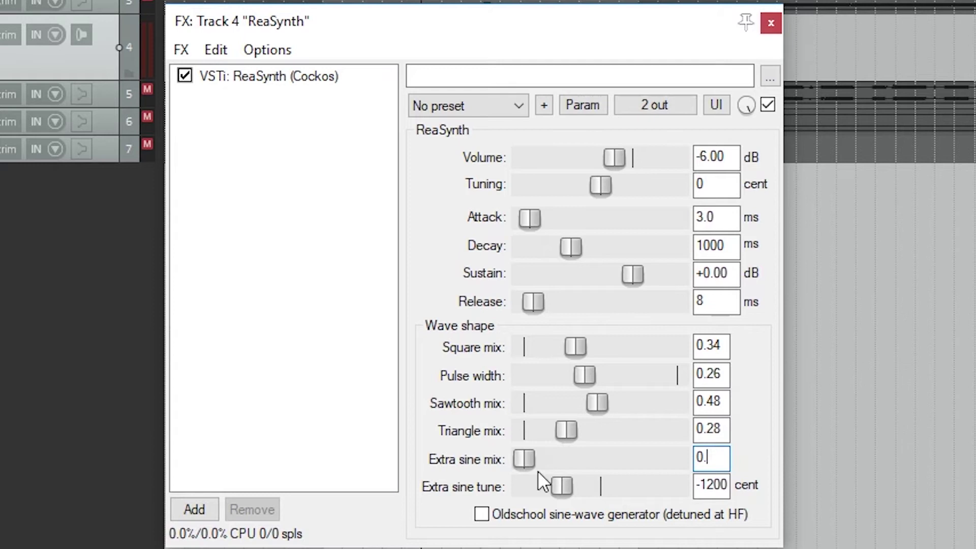
key("Tab")
key("Tab")
key("Tab")
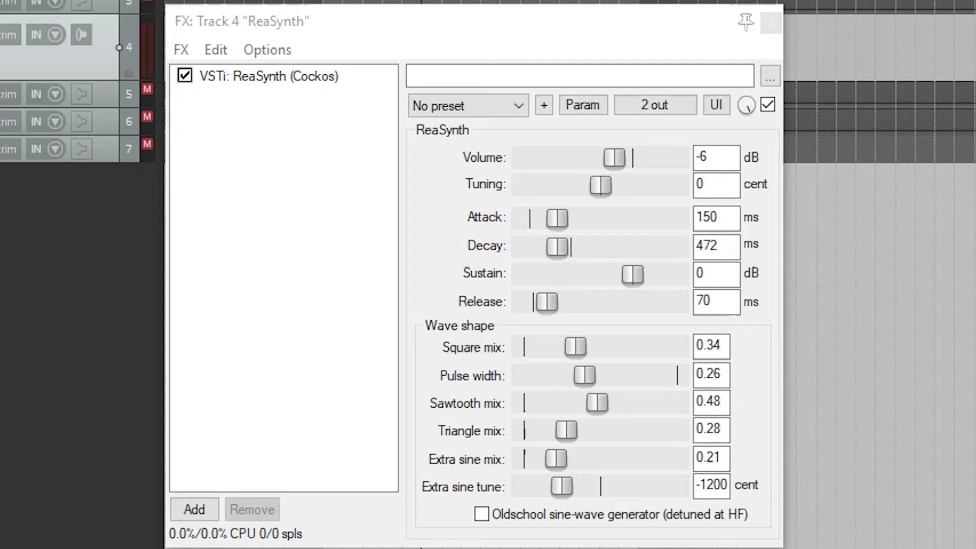
Step: Copy the ReaSynth into a second instance below it and detune the copy to -15 cents
left_click(243, 302)
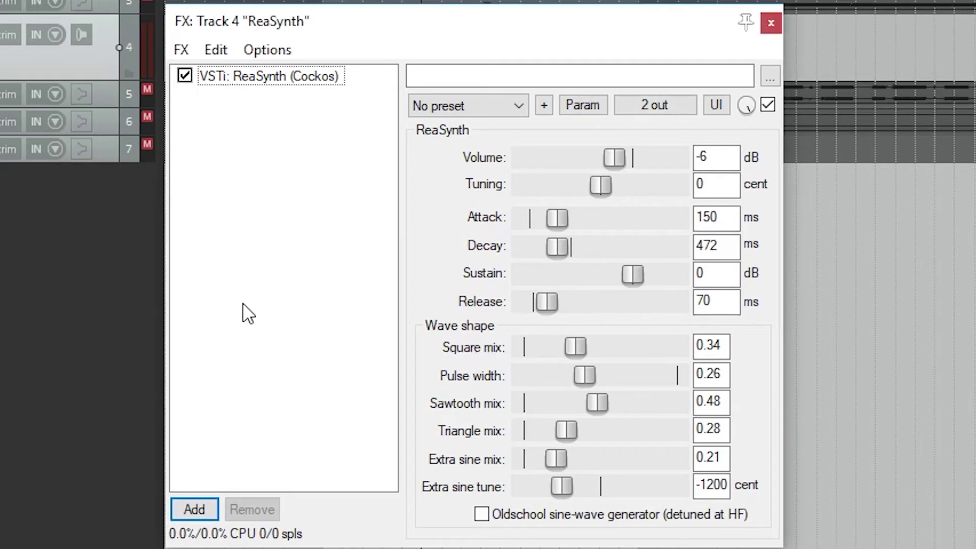
right_click(286, 79)
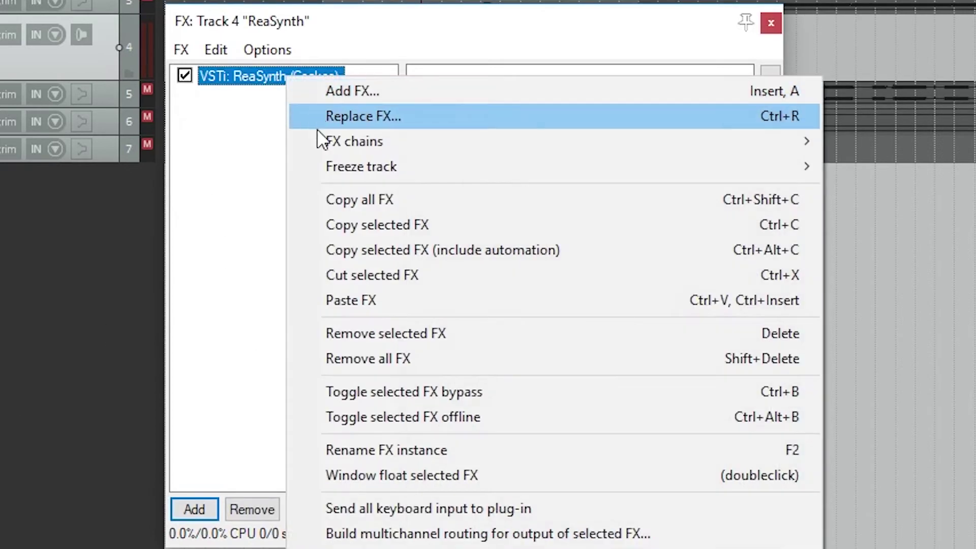
left_click(341, 224)
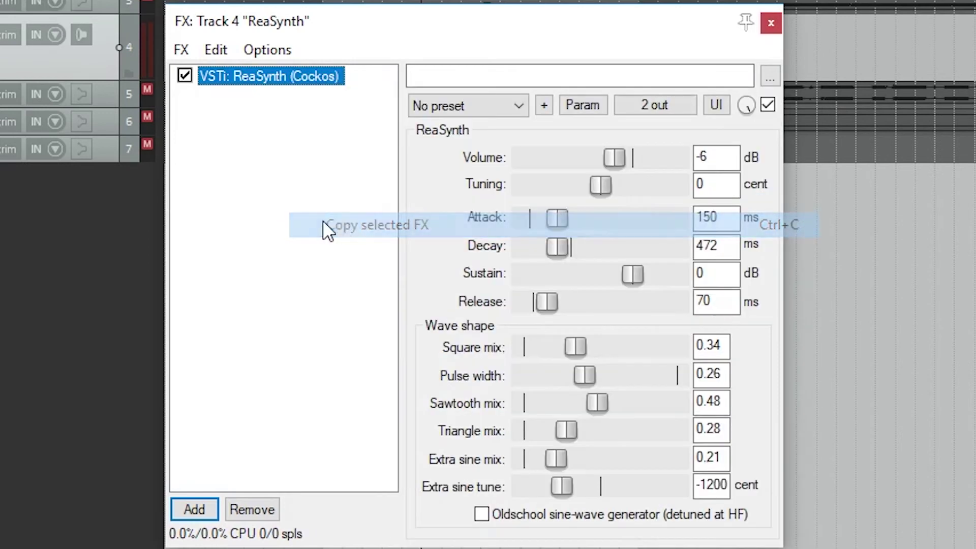
right_click(264, 194)
left_click(325, 418)
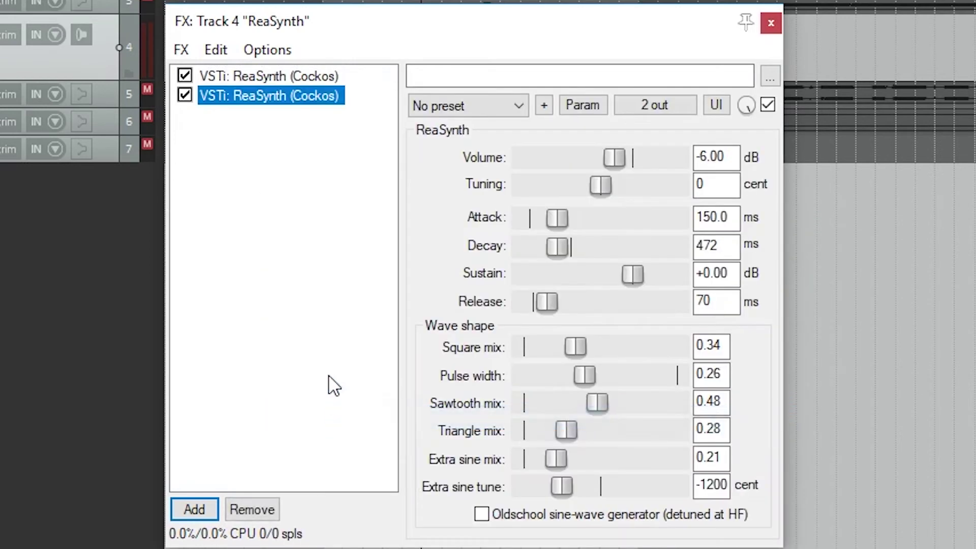
double_click(717, 185)
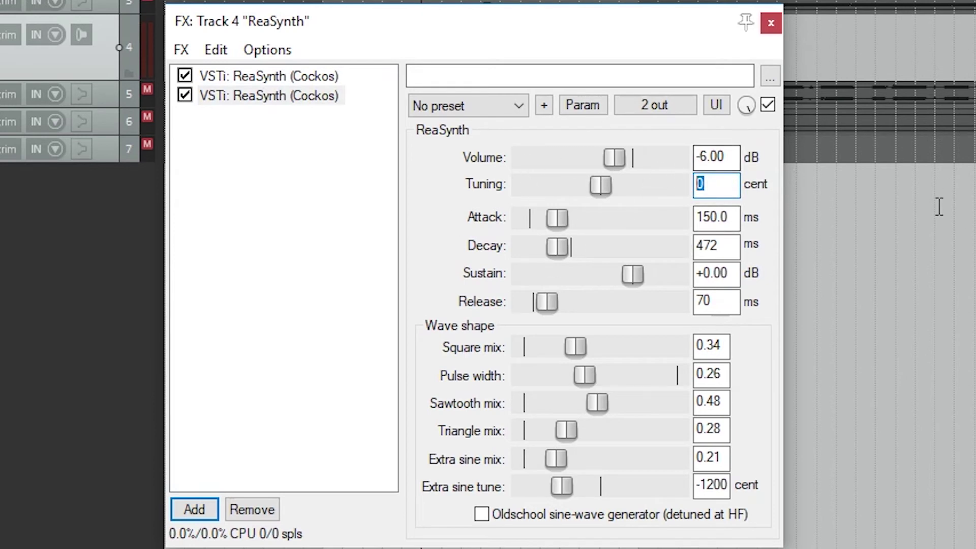
type("-15")
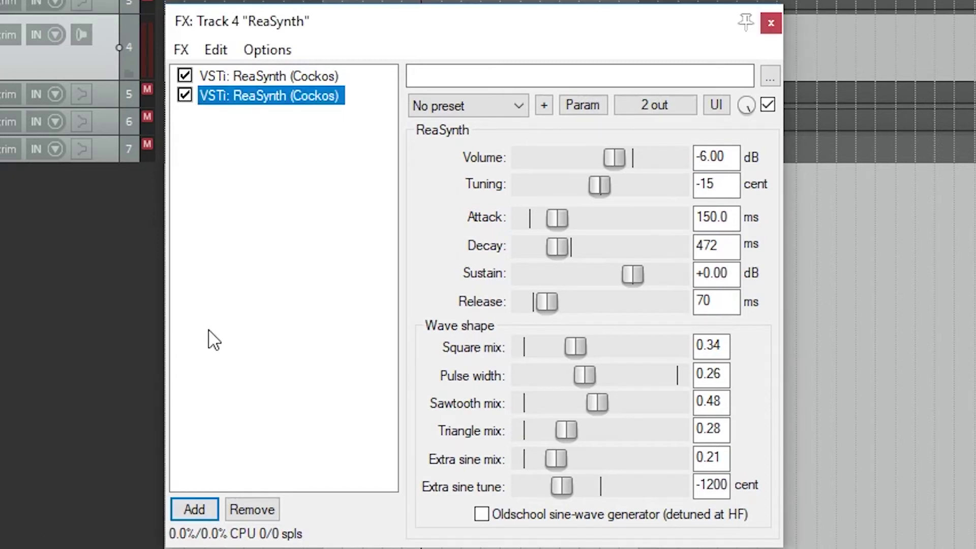
Step: Add #TChorus to the chain, load its Slow Oscillating preset, and play to hear it
left_click(200, 509)
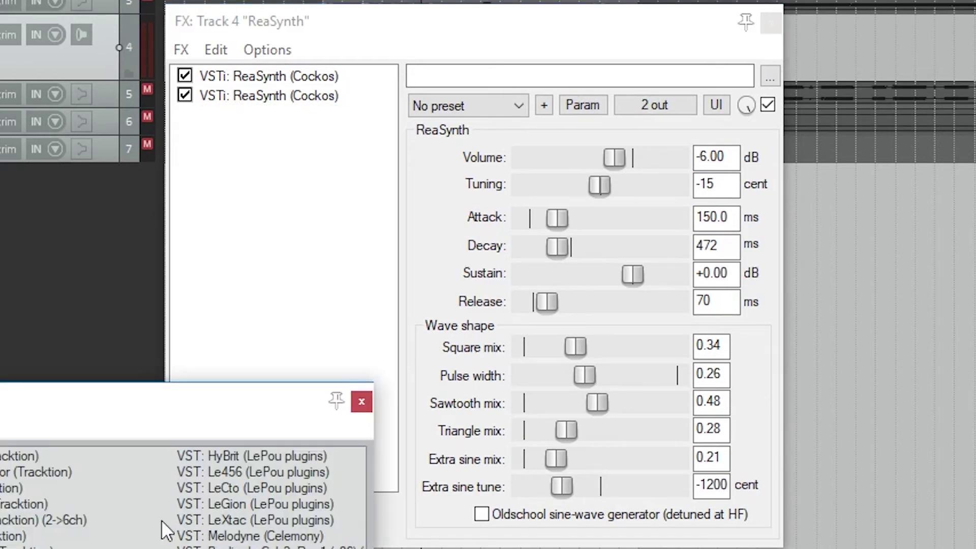
left_click(11, 488)
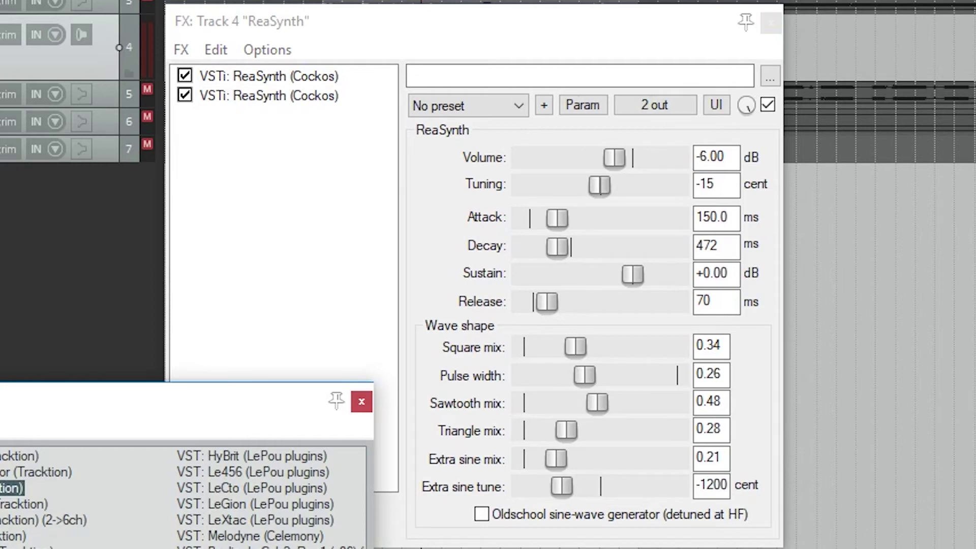
key("Return")
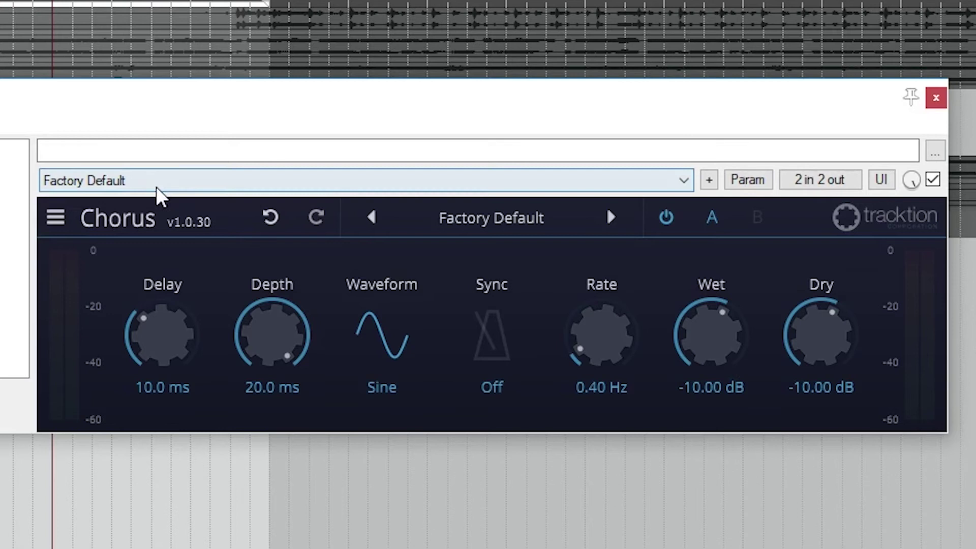
left_click(527, 106)
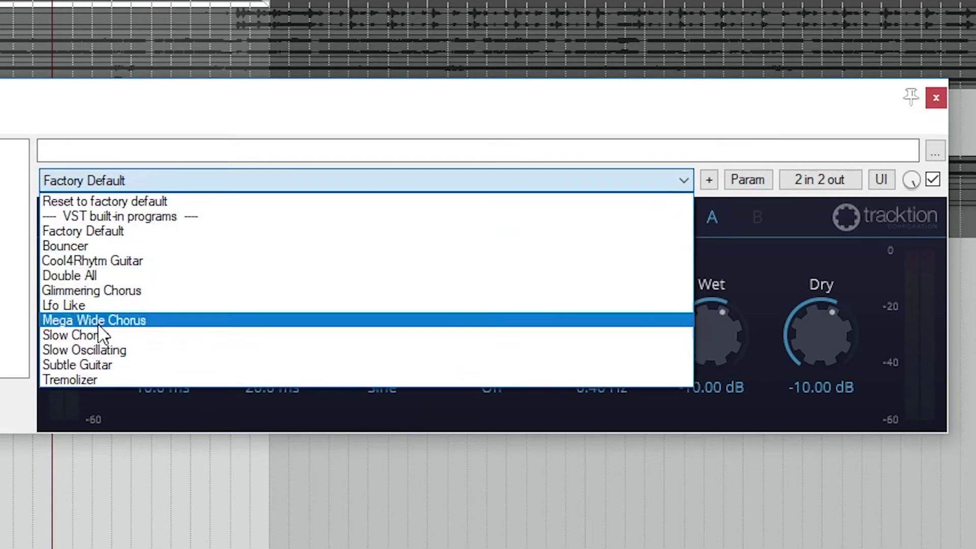
left_click(87, 349)
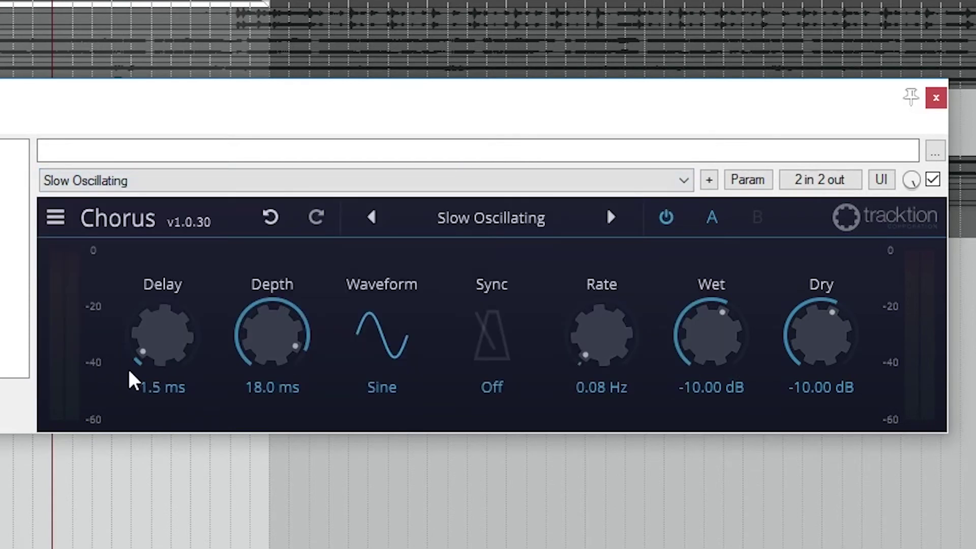
key("space")
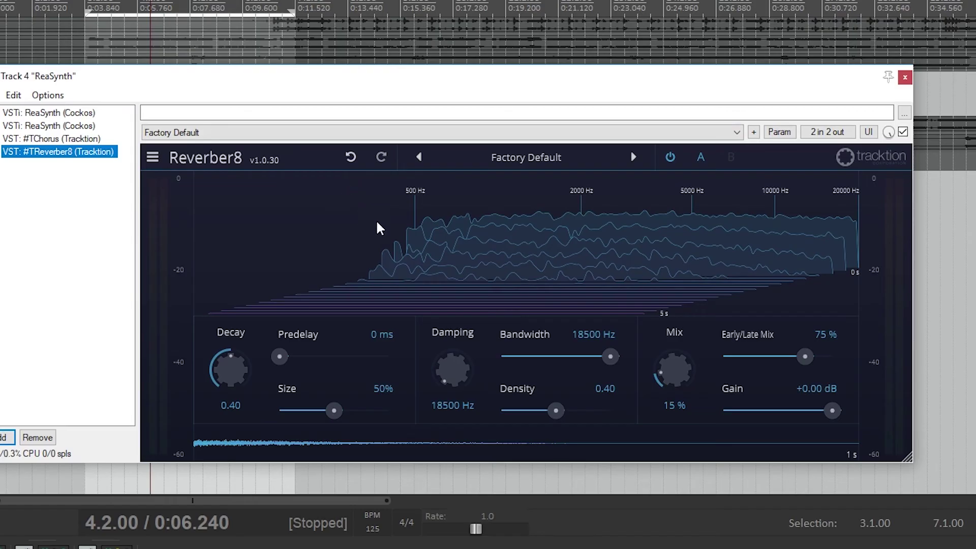
Step: Raise Reverber8's Mix from 15 % to about 30 % and switch it to the Dark preset
left_click_drag(654, 374, 695, 374)
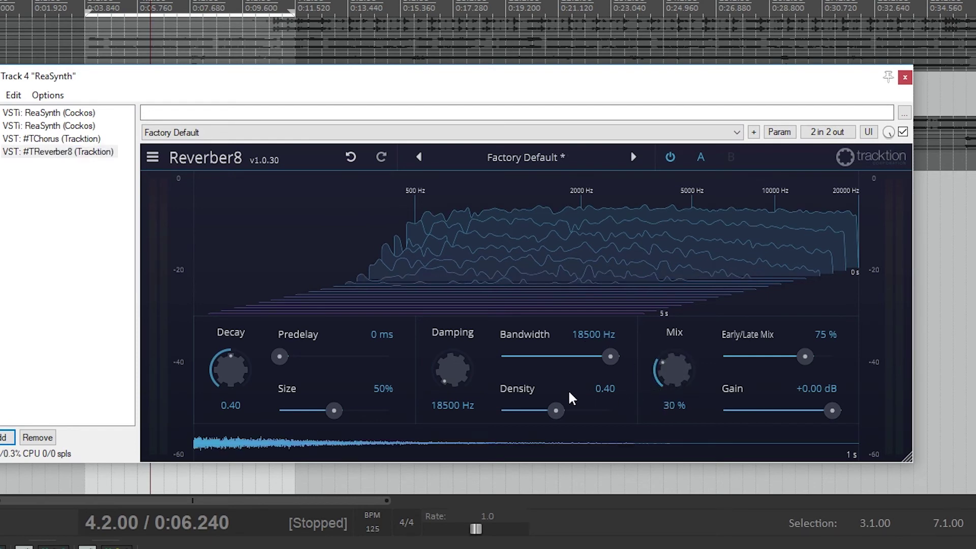
left_click(271, 132)
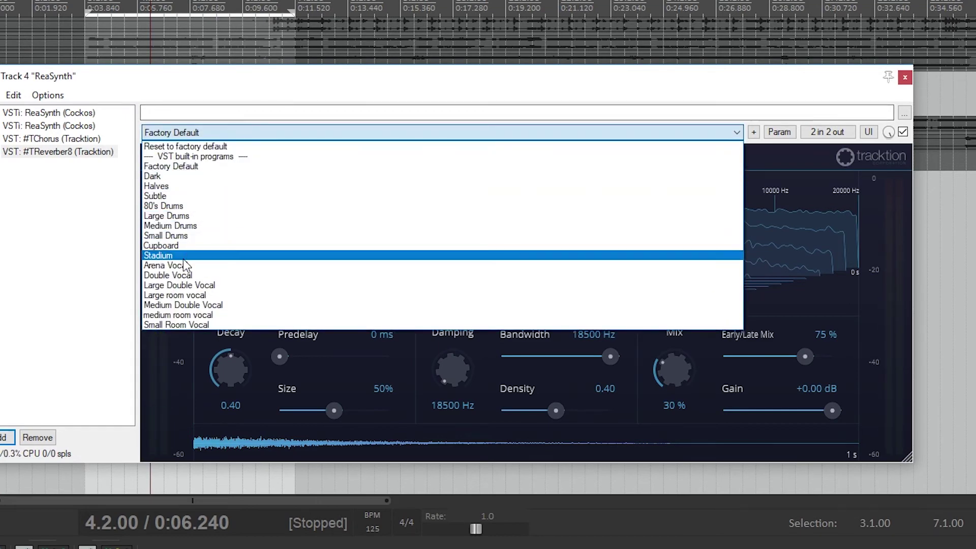
left_click(184, 258)
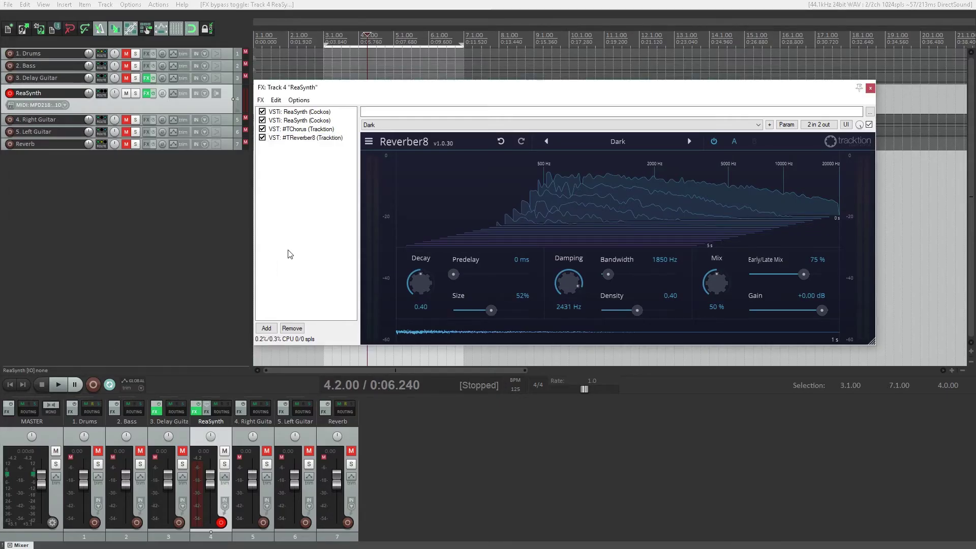
Step: Add ReaEQ to the ReaSynth track's effects chain after the reverb
left_click(271, 329)
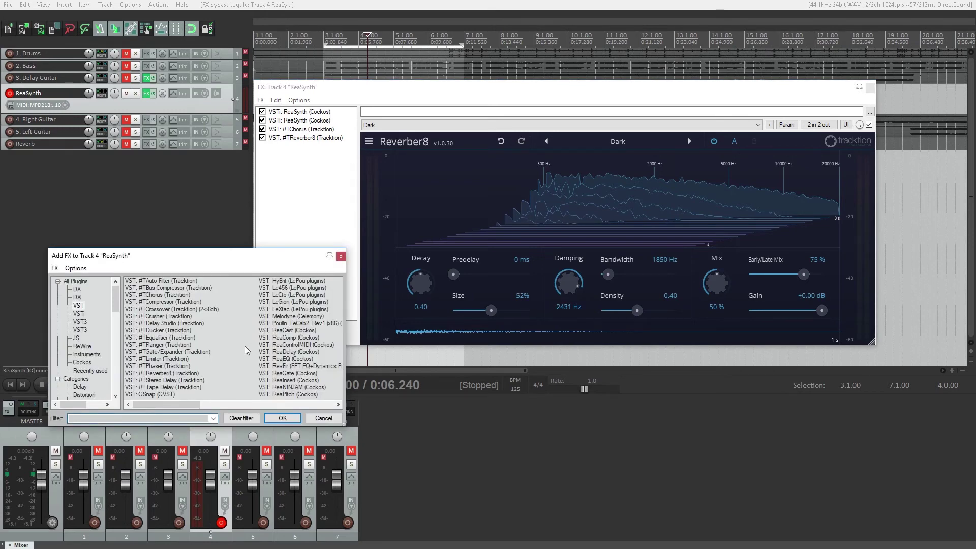
left_click(280, 360)
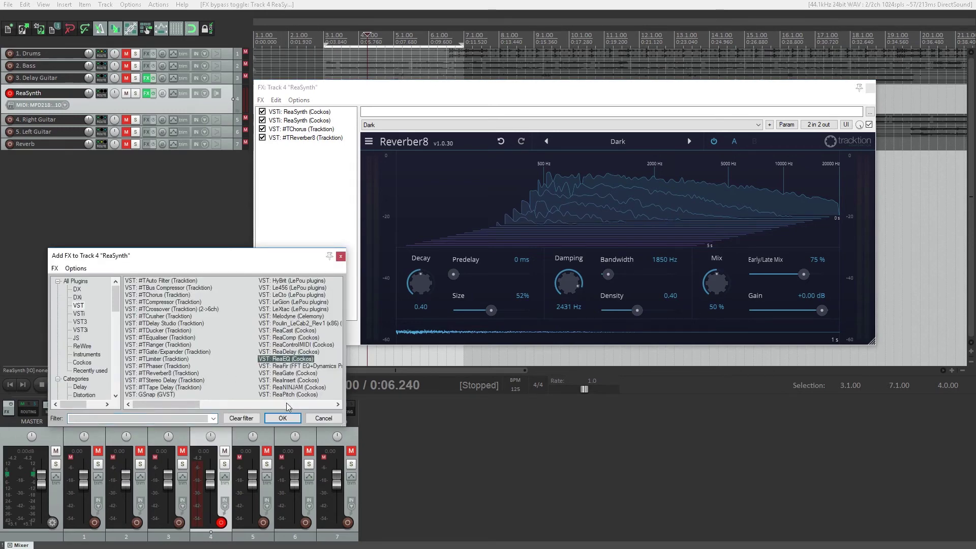
left_click(283, 418)
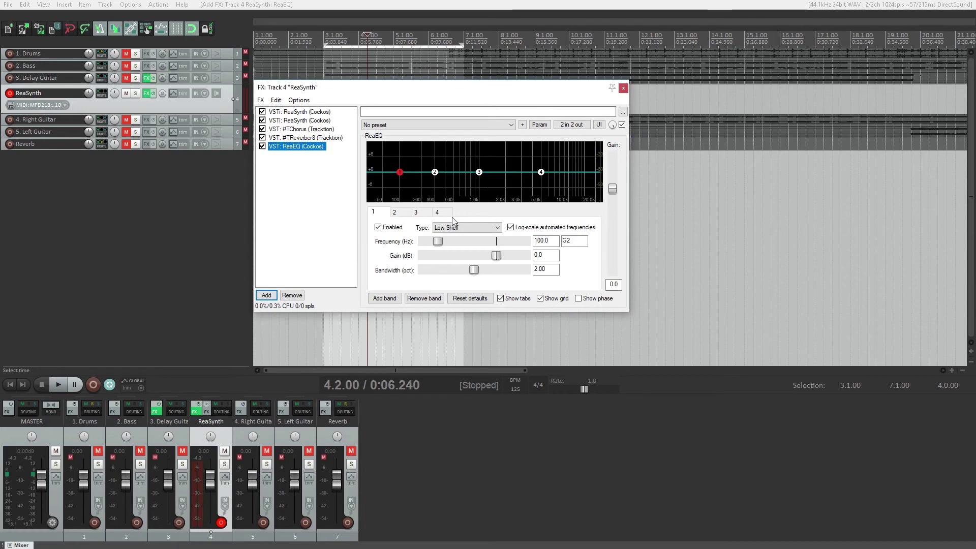
Step: Make ReaEQ band 4 a notch near 4909 Hz with 1.18-octave bandwidth
left_click(437, 213)
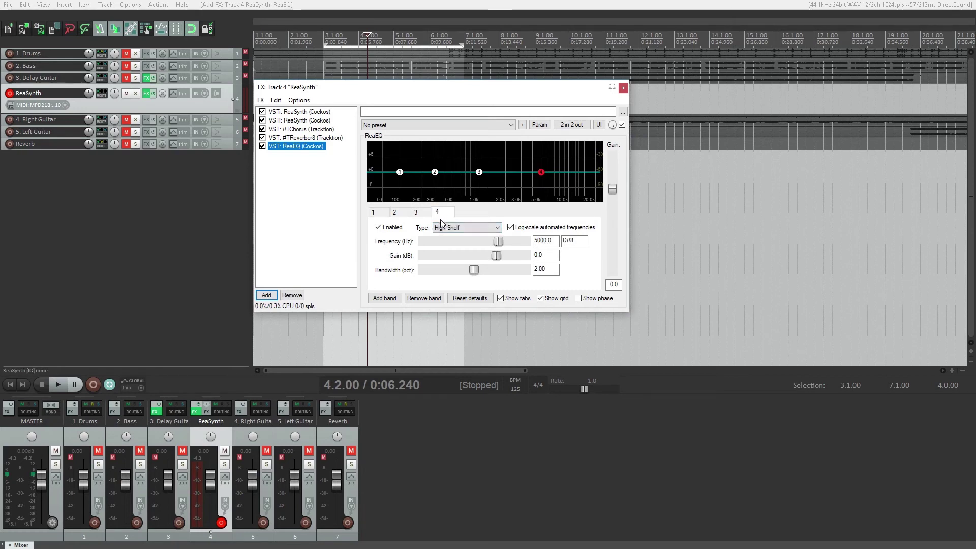
left_click(461, 226)
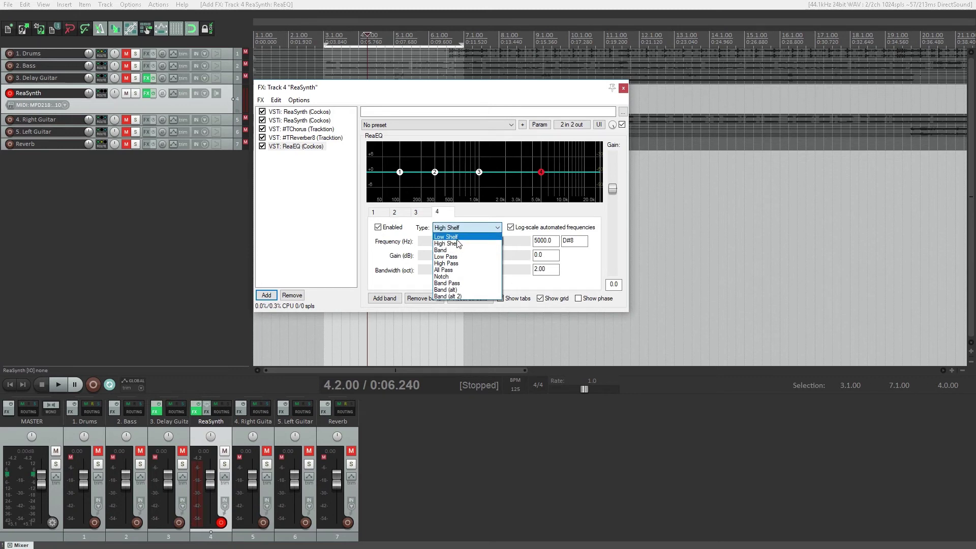
left_click(457, 257)
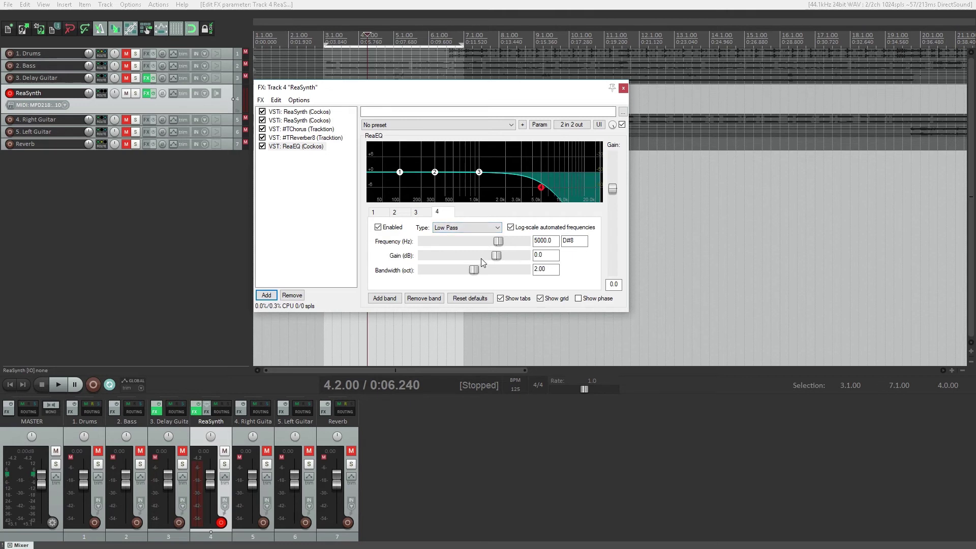
left_click_drag(477, 270, 456, 272)
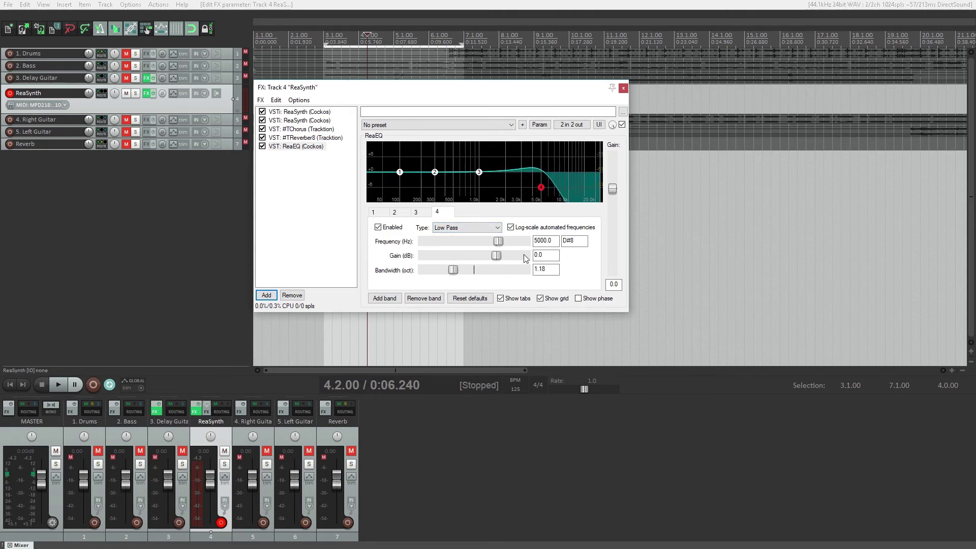
key("Down")
key("Down")
key("Down")
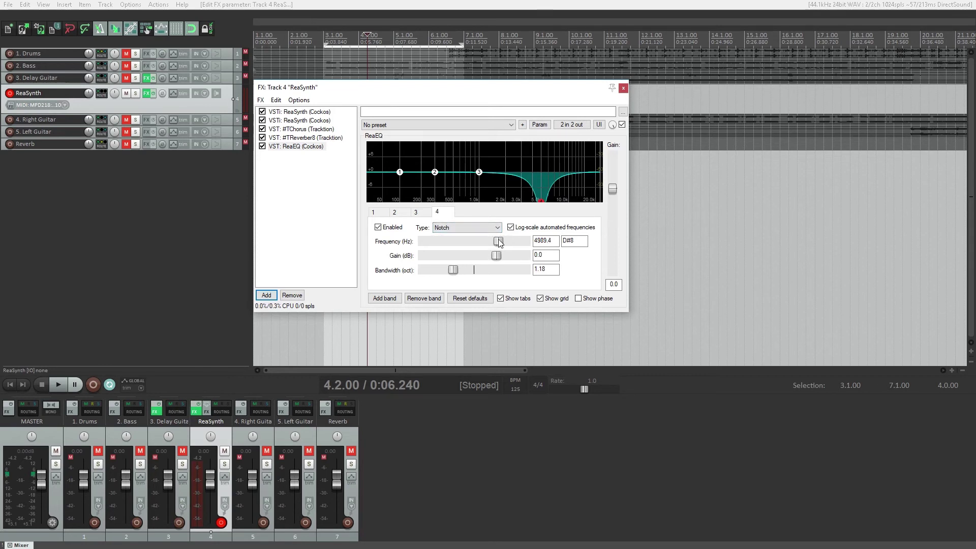
Step: Rewind to the start, move band 4's notch to 5802.5 Hz, and open its parameter options
left_click(540, 125)
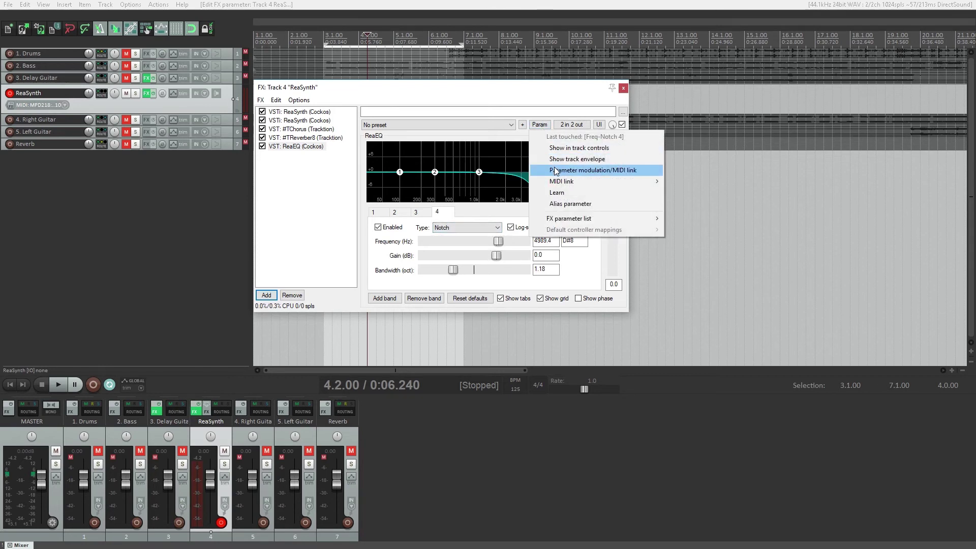
left_click(486, 142)
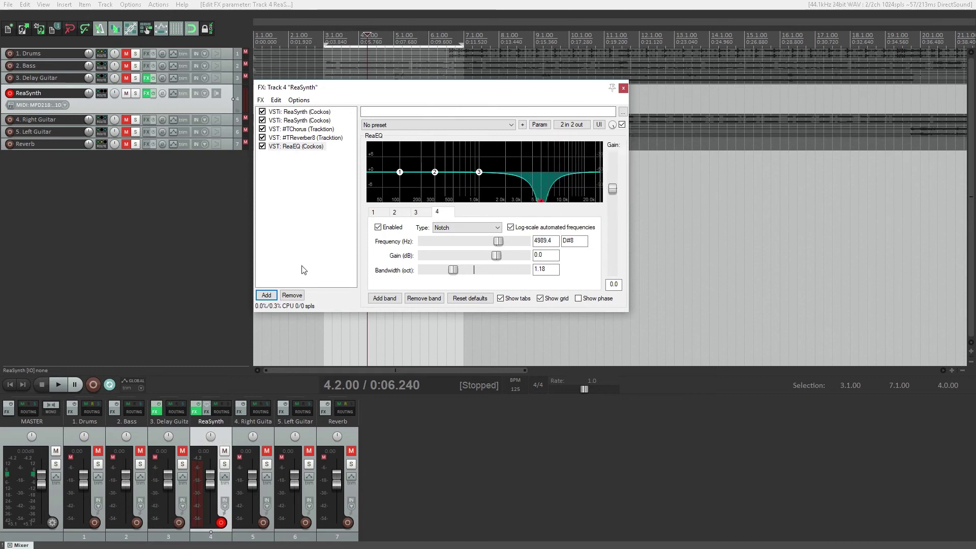
left_click(12, 385)
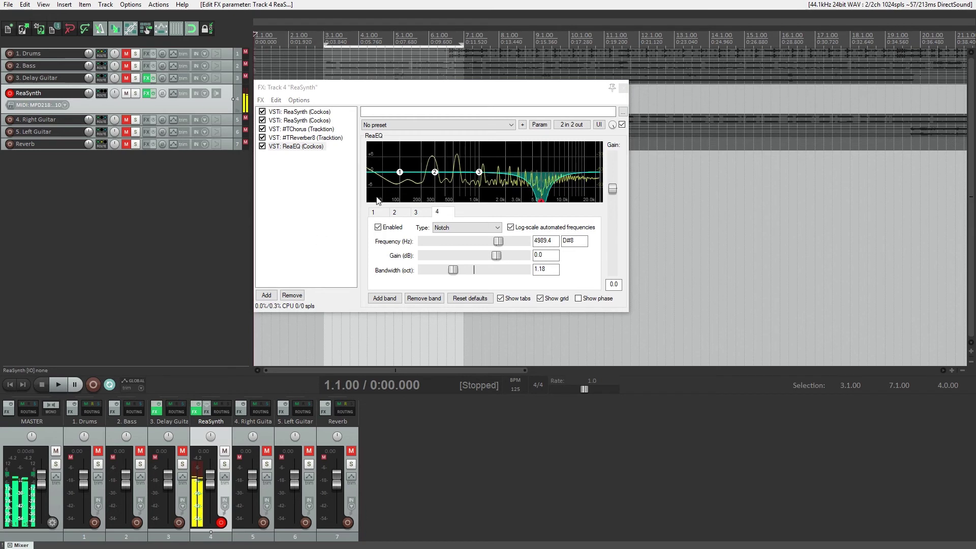
mouse_move(498, 241)
left_mouse_down()
mouse_move(446, 242)
mouse_move(521, 243)
mouse_move(486, 247)
mouse_move(513, 242)
mouse_move(486, 240)
mouse_move(503, 243)
left_mouse_up()
left_click(539, 125)
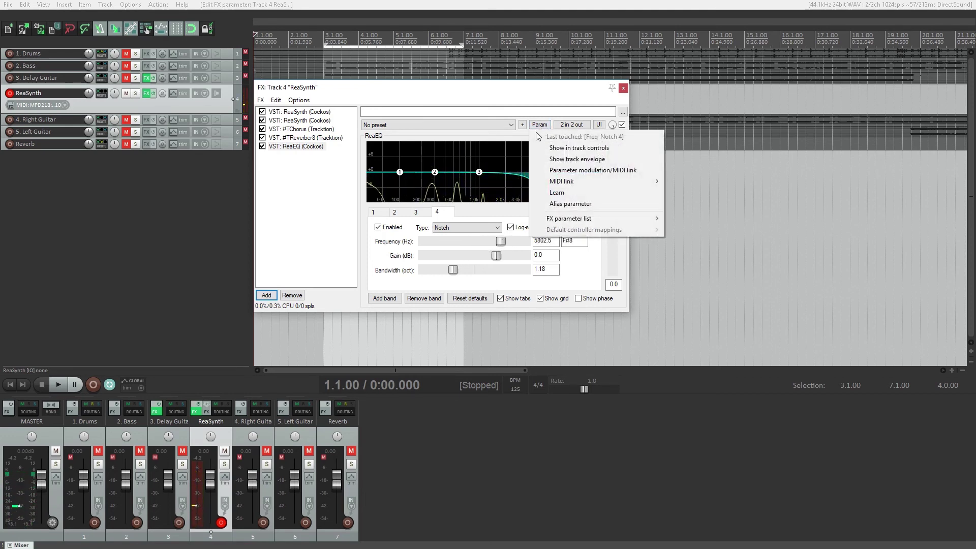
Step: Enable an LFO on the notch frequency with centered direction and 36.8% strength
left_click(590, 170)
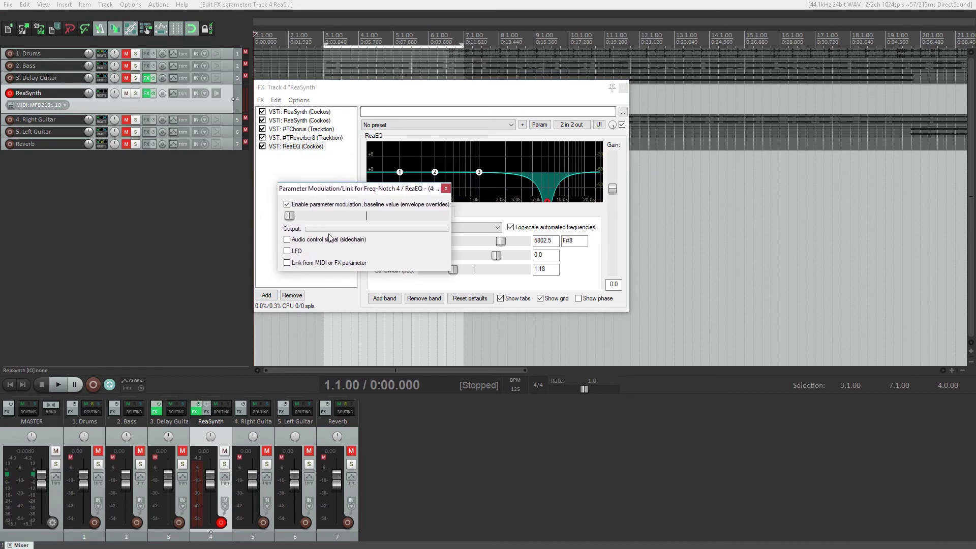
left_click(287, 251)
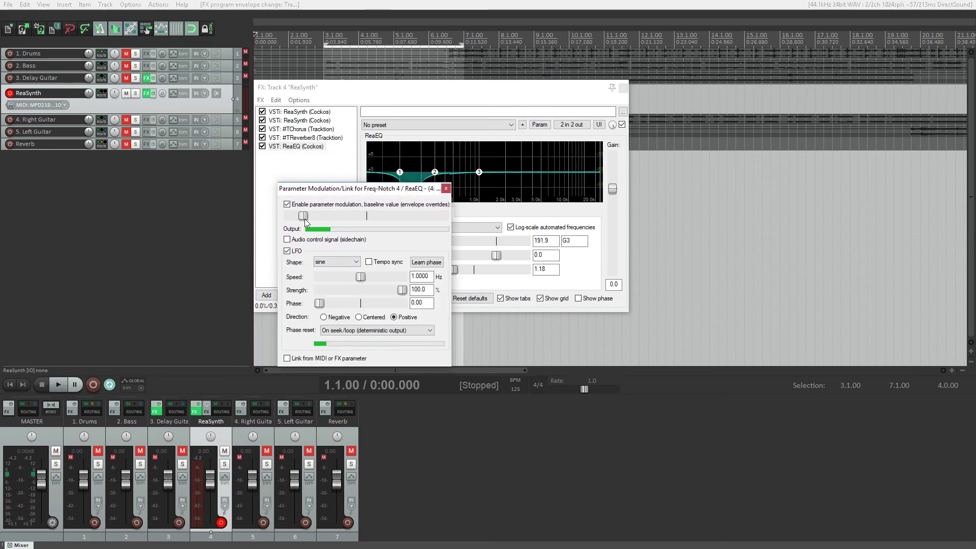
left_click(358, 317)
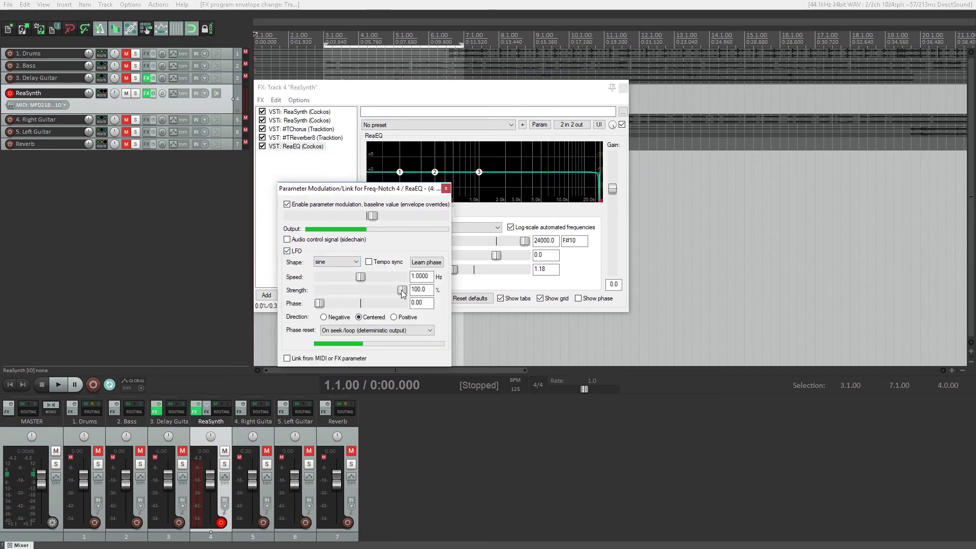
left_click_drag(402, 290, 349, 288)
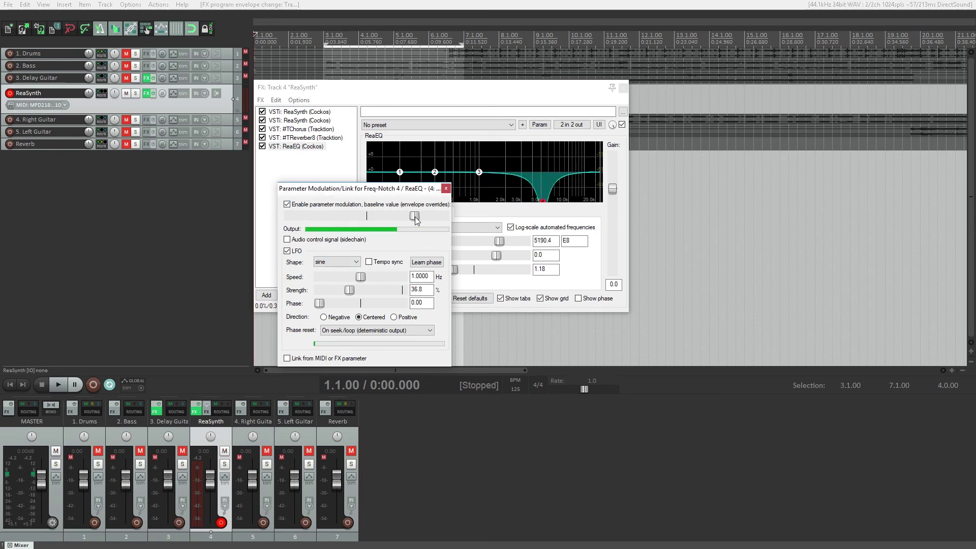
Step: Set the LFO shape to saw R, keeping phase reset on seek/loop and centered direction
left_click(336, 262)
left_click(338, 290)
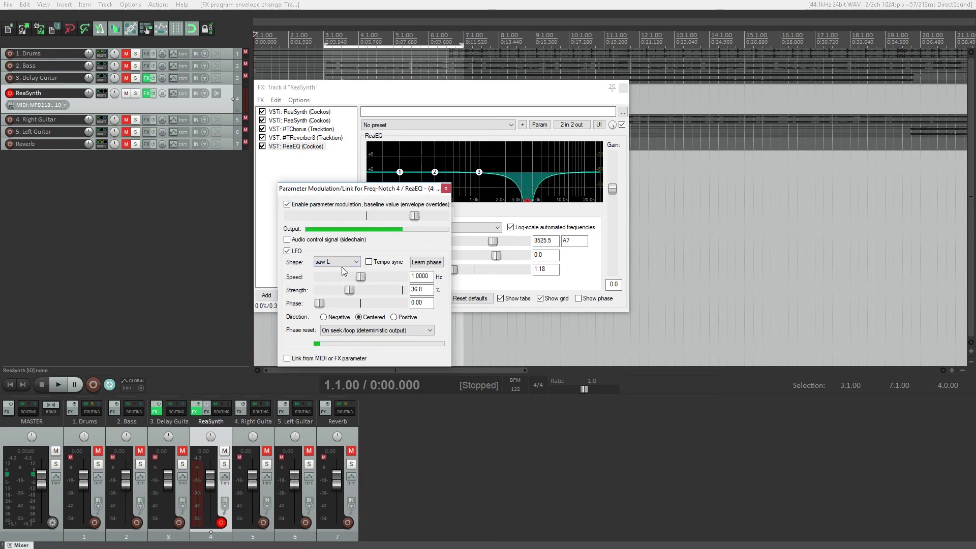
left_click(336, 262)
left_click(340, 292)
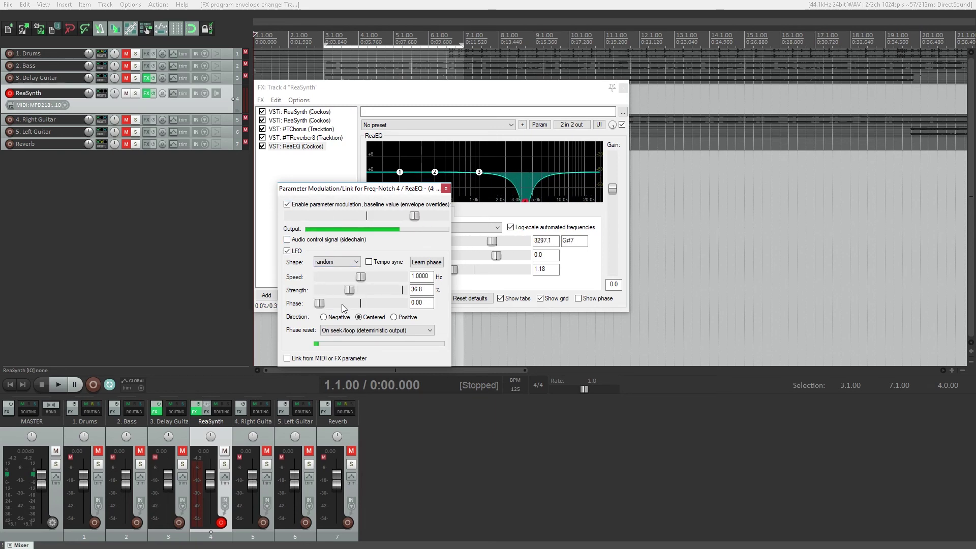
left_click(326, 330)
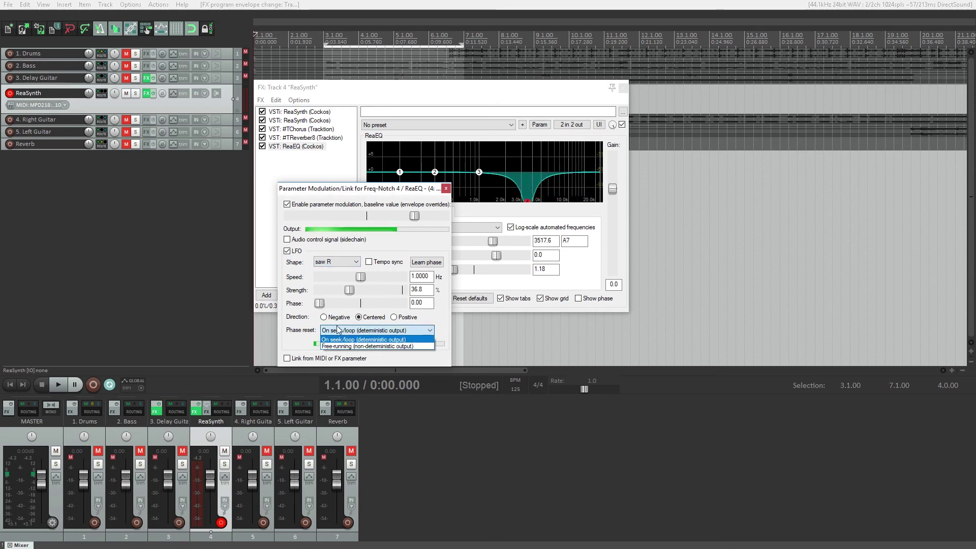
left_click(323, 317)
left_click(359, 318)
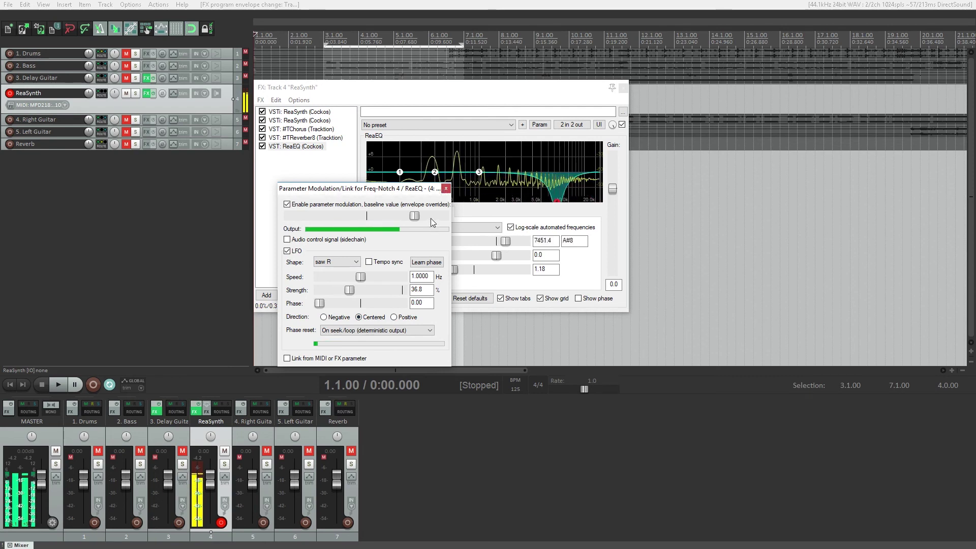
Step: Deepen band 4's notch to -10.8 dB gain with 2.04-octave bandwidth, comparing ReaEQ bypassed and active
left_click_drag(402, 193, 329, 191)
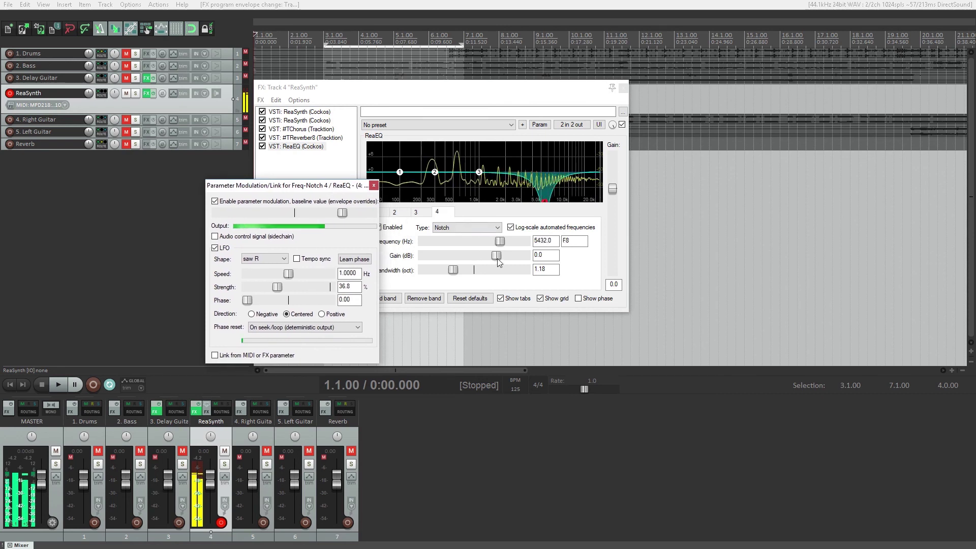
left_click_drag(497, 255, 474, 271)
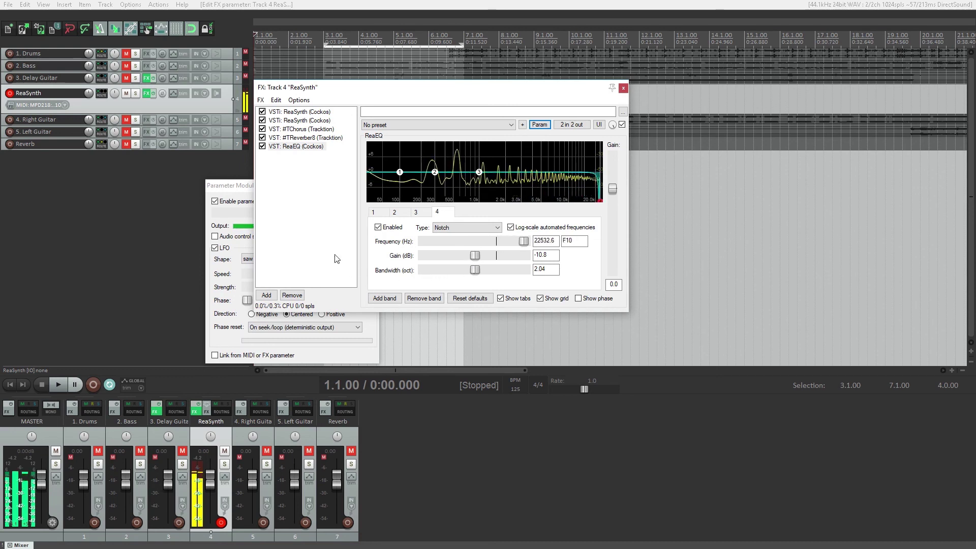
left_click(263, 147)
left_click(263, 147)
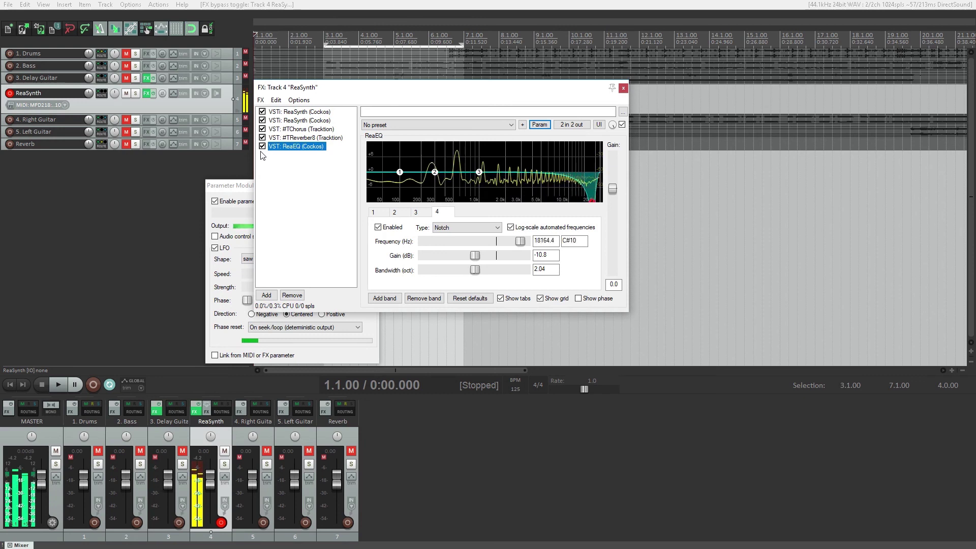
Step: Switch the notch frequency LFO shape to sine
left_click_drag(229, 185, 214, 186)
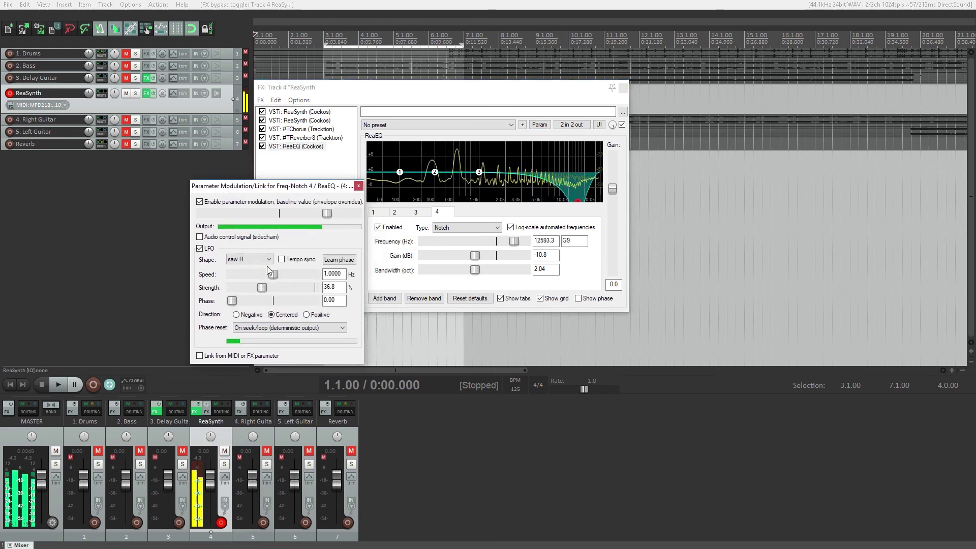
left_click(249, 260)
left_click(244, 268)
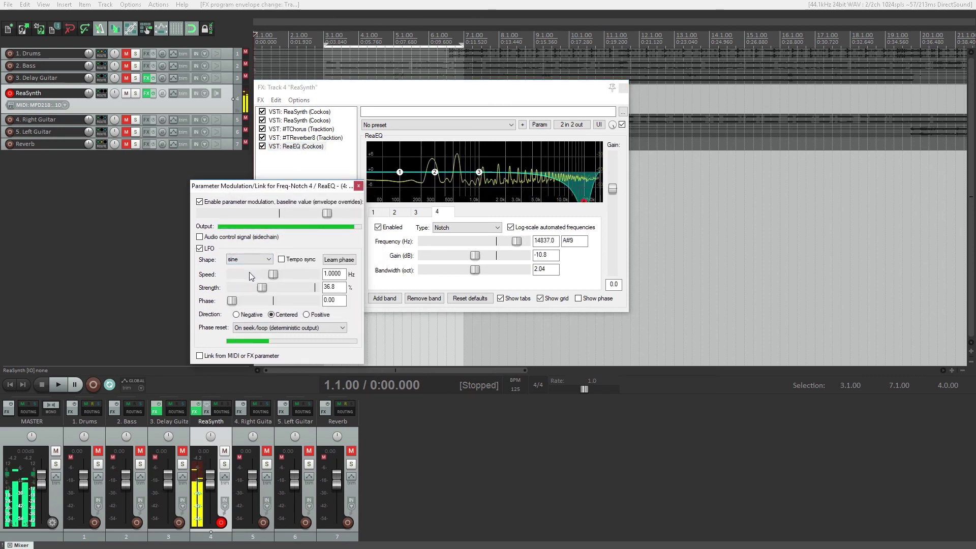